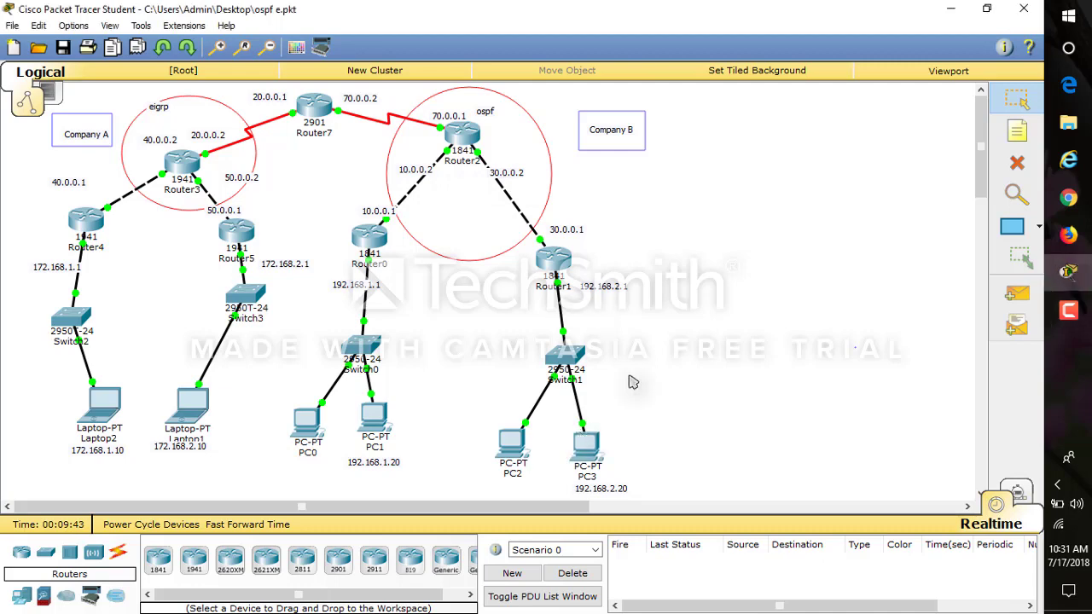
From PC3's command prompt, ping Router2's address 30.0.0.2 and then Laptop1 at 172.168.2.10
click(585, 444)
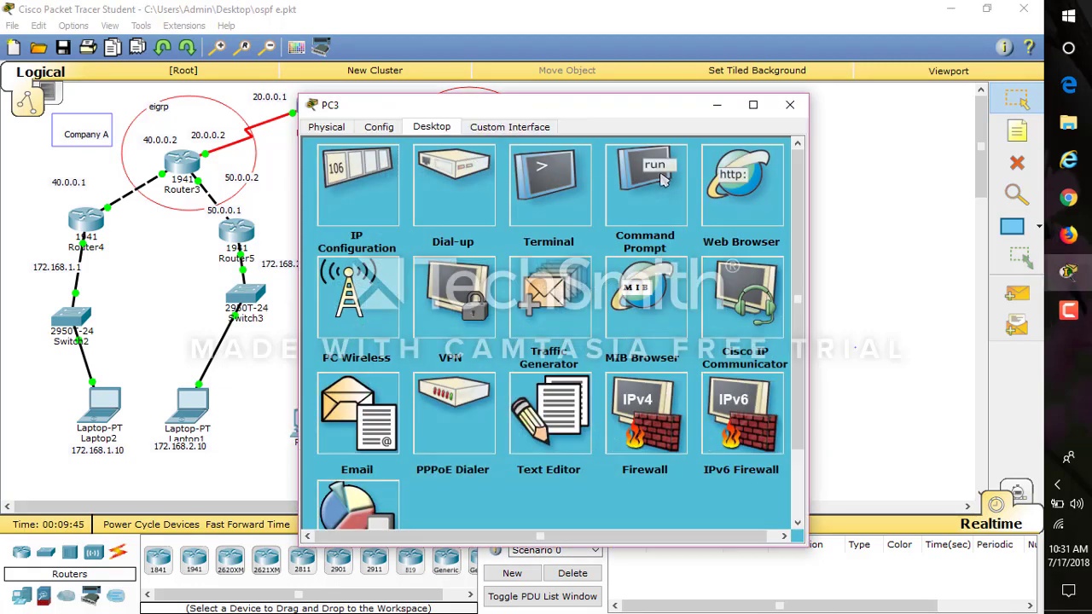
click(663, 180)
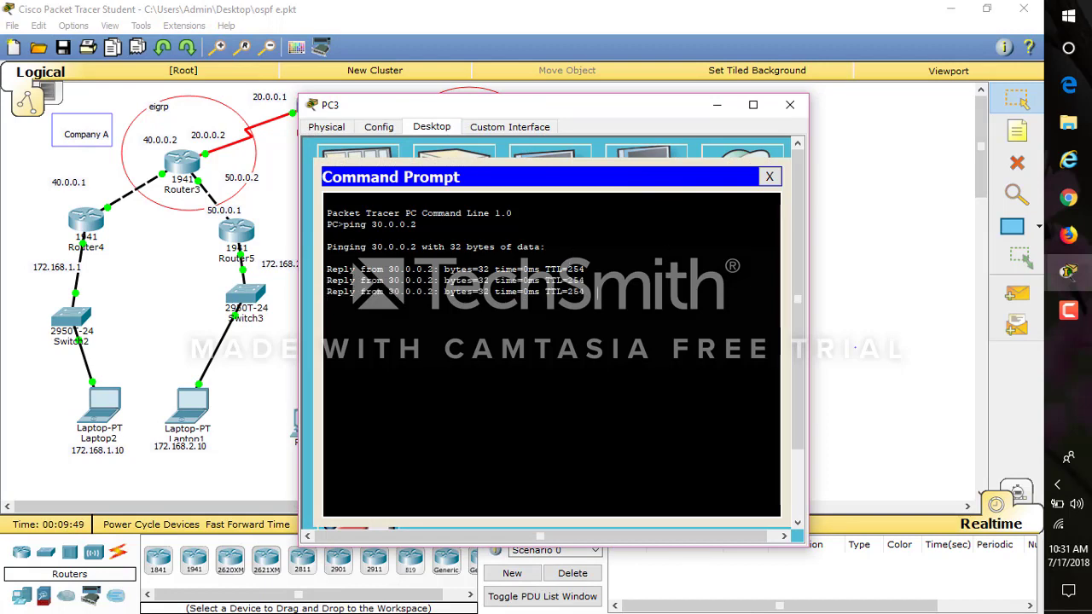
text(ping)
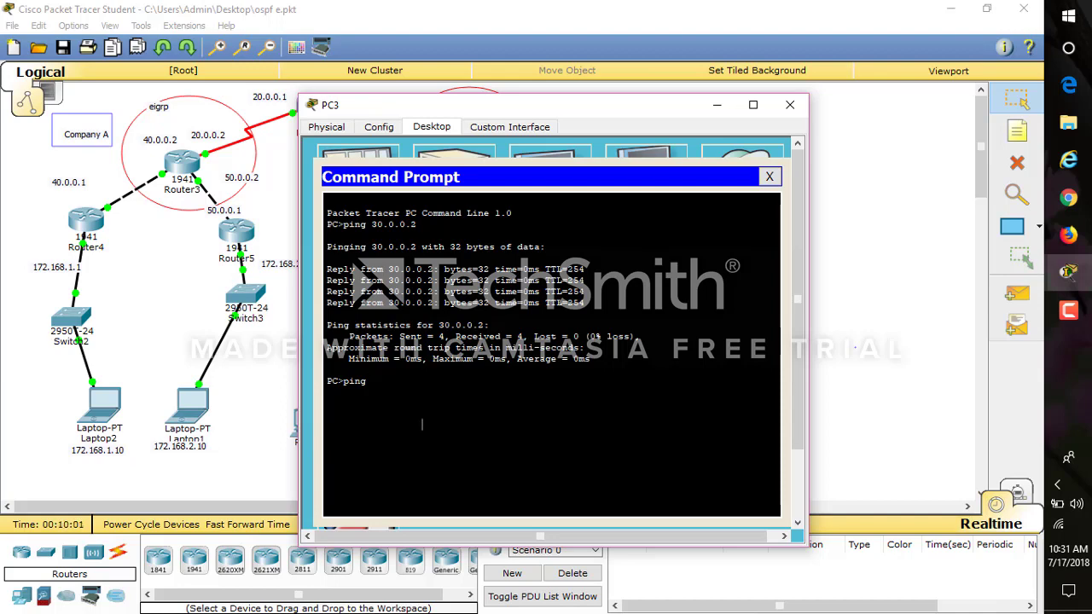
text(172.168.2.10)
key(Return)
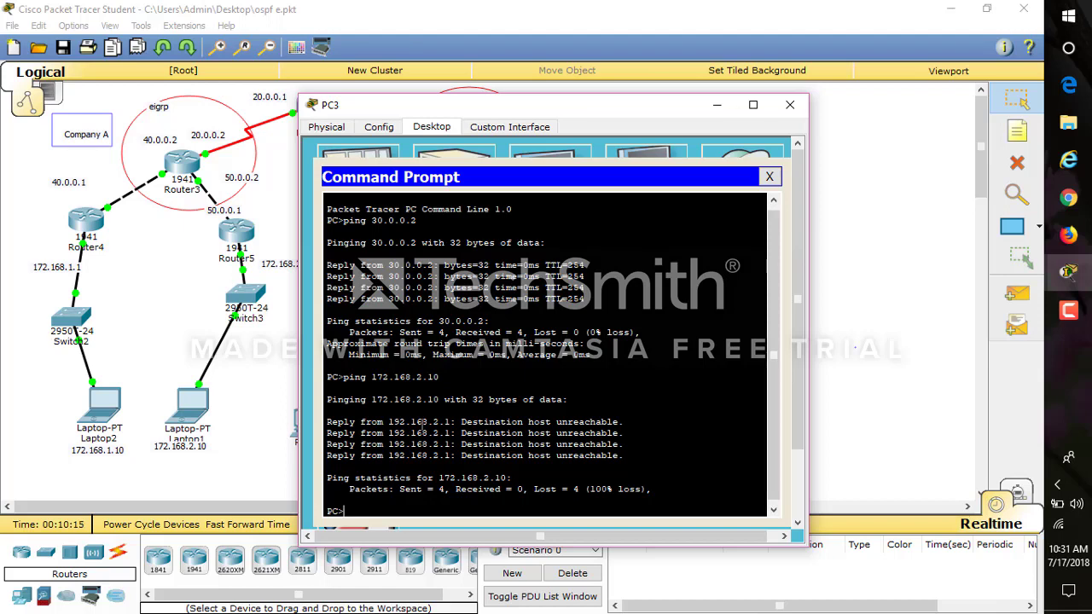
click(887, 363)
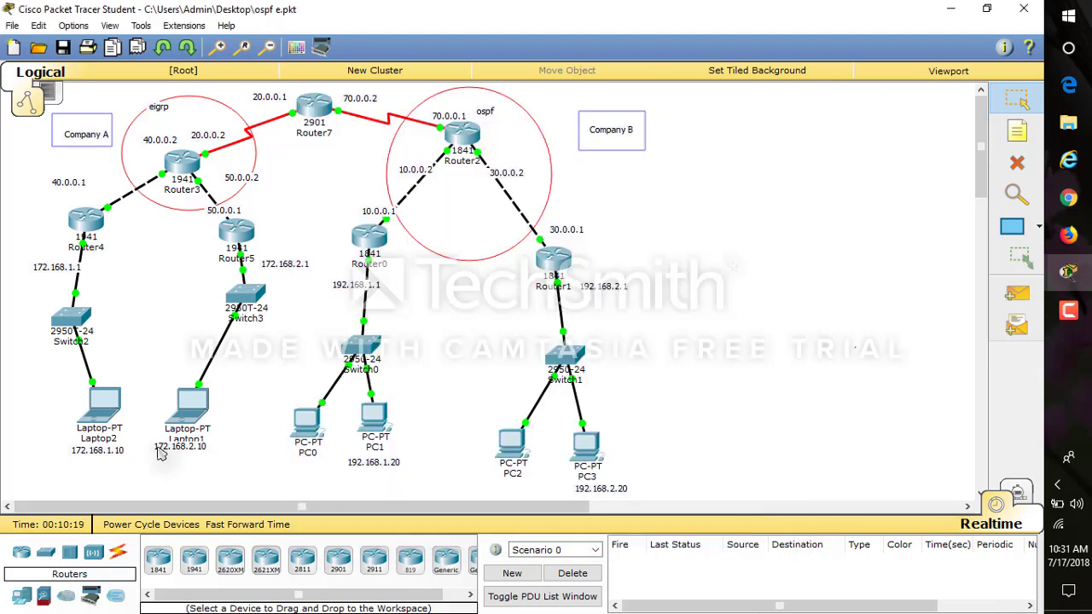
From Laptop1's command prompt, ping Router3's address 40.0.0.2
click(187, 426)
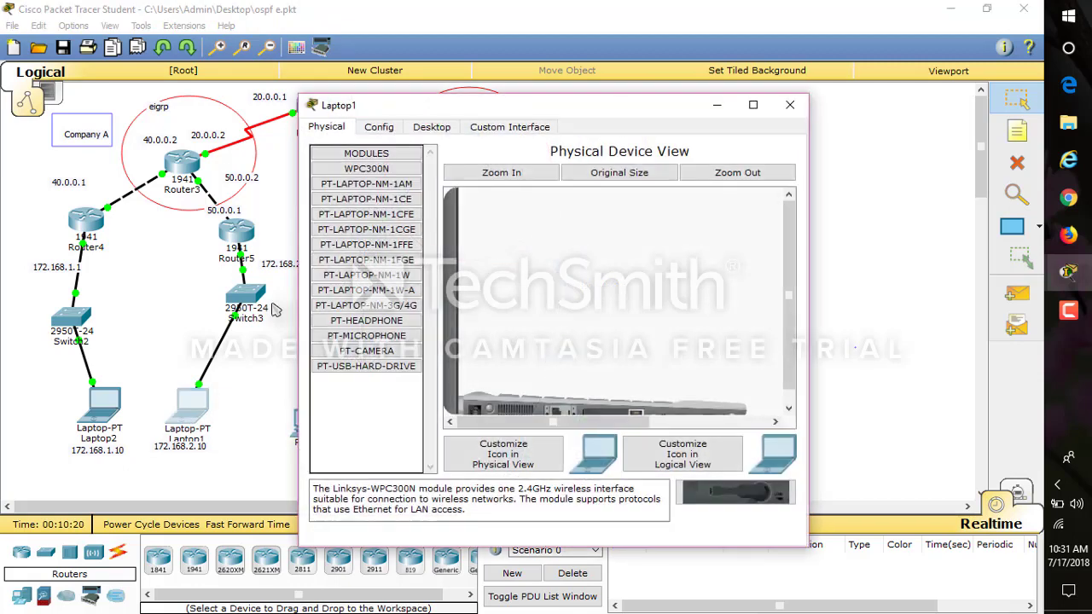
click(431, 127)
click(635, 179)
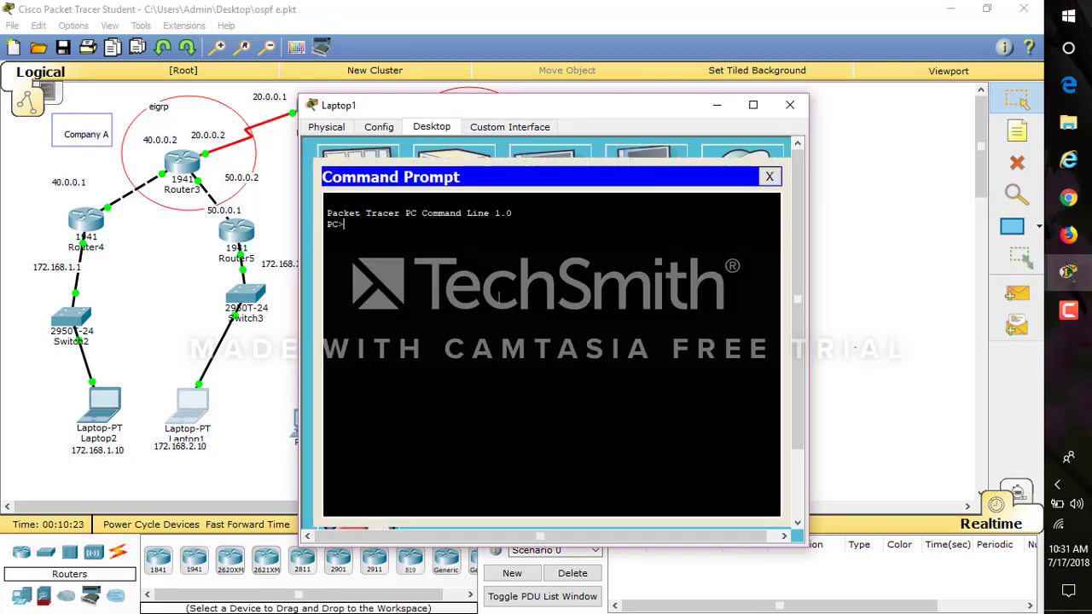
text(ping)
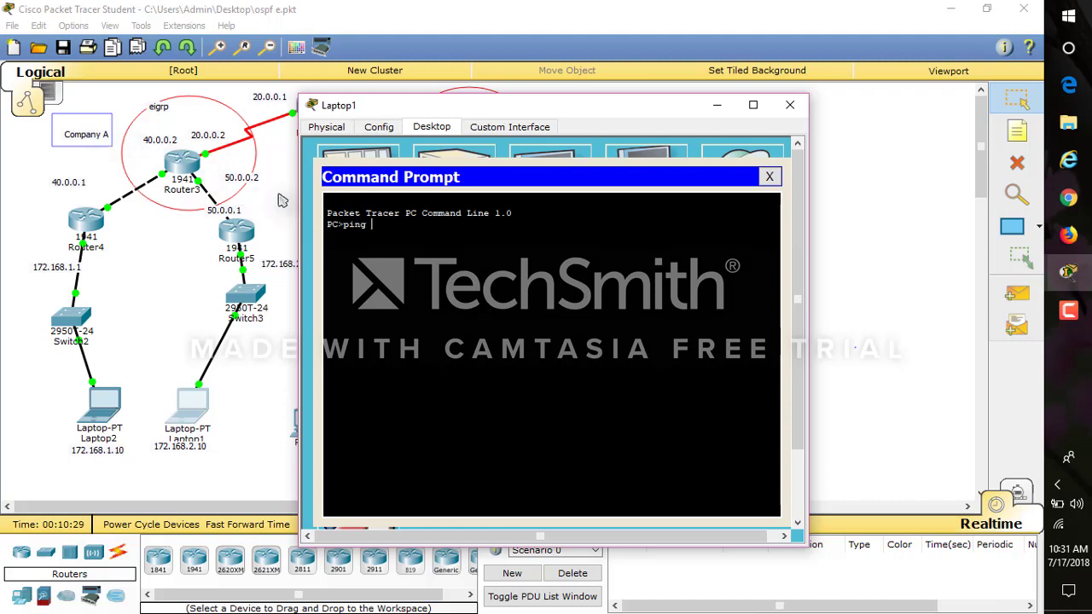
text(40.)
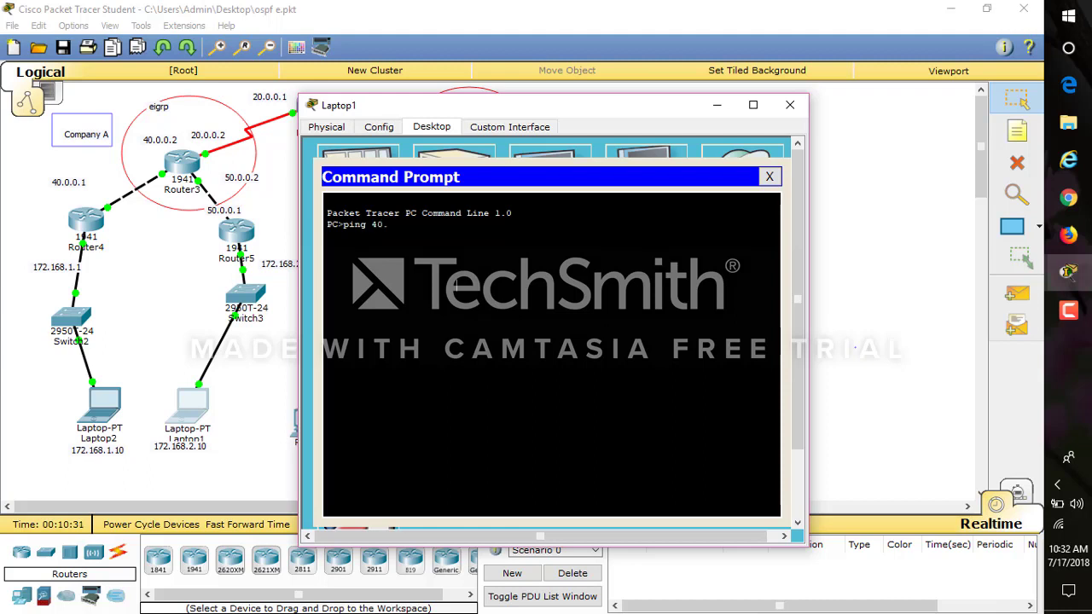
text(0.0.2)
key(Return)
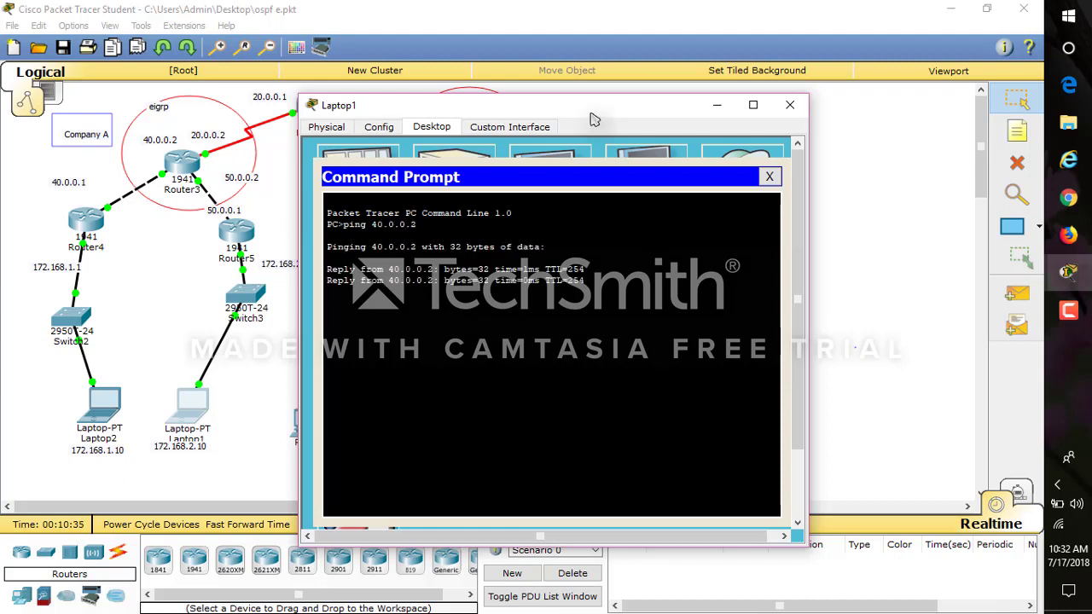
Ping PC3 at 192.168.2.20 from Laptop1, then close the laptop's window
drag(583, 107, 319, 94)
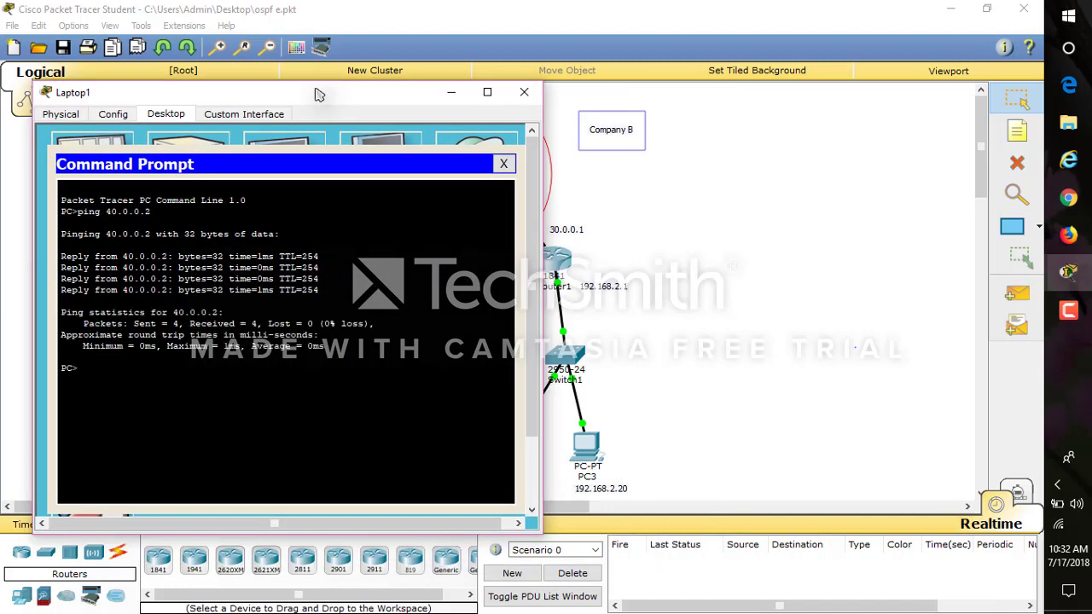
text(ping 192.)
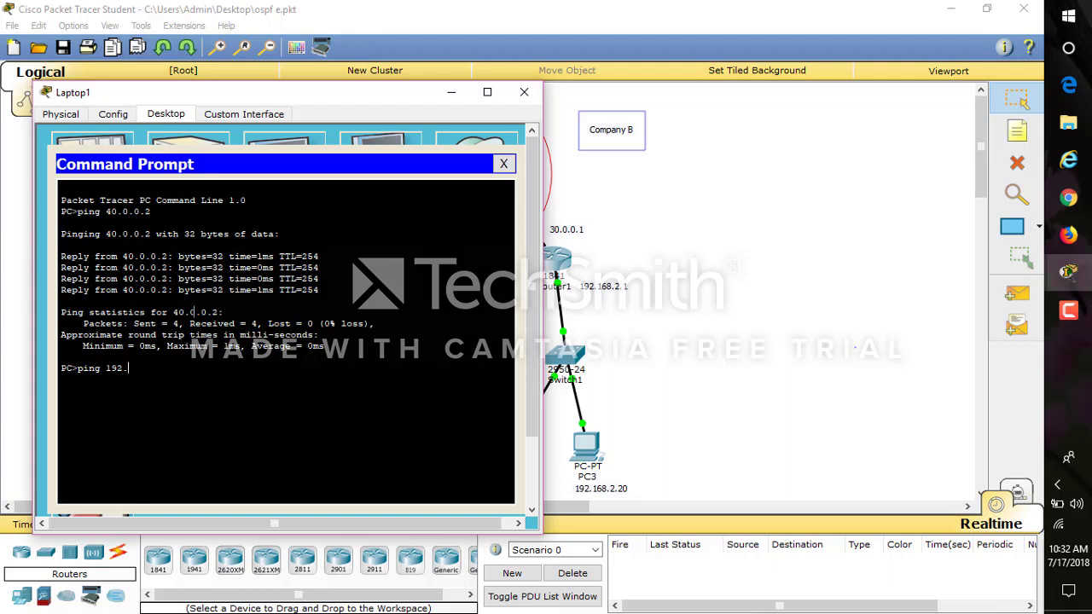
text(168.2.20)
key(Return)
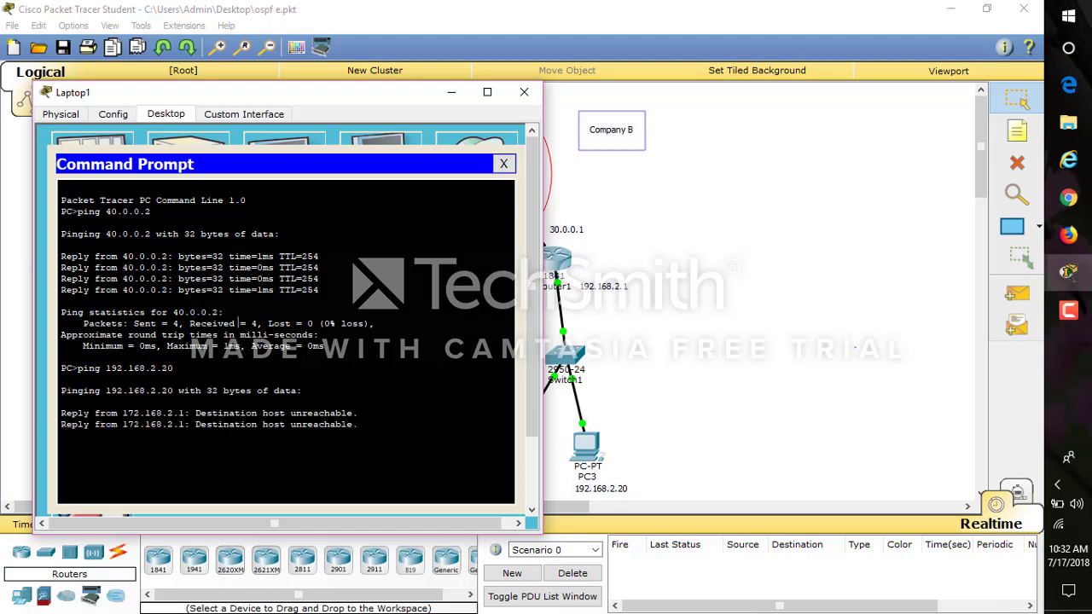
click(504, 163)
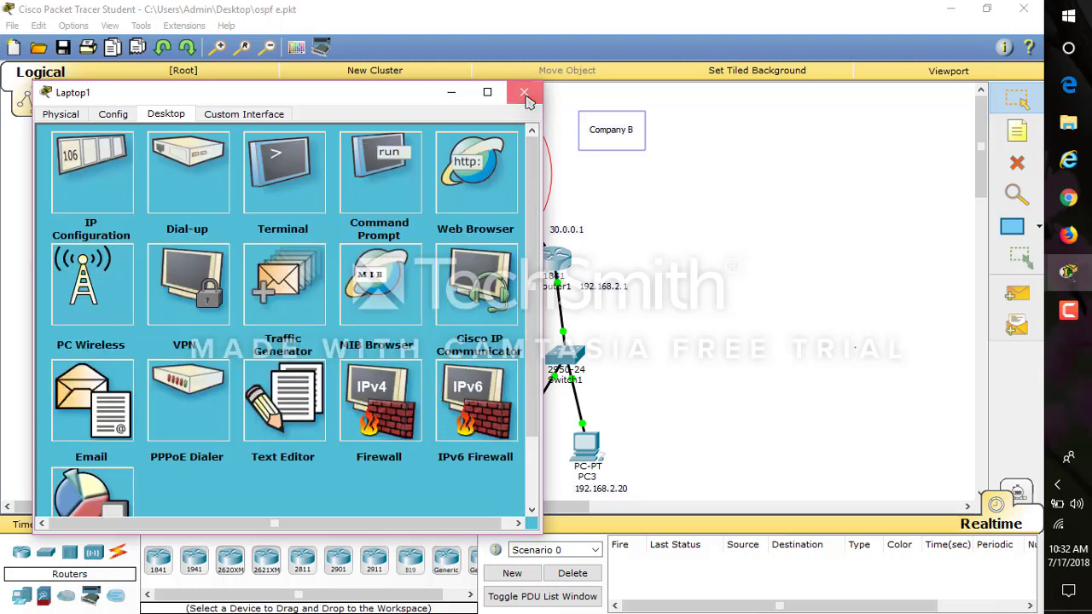
click(524, 91)
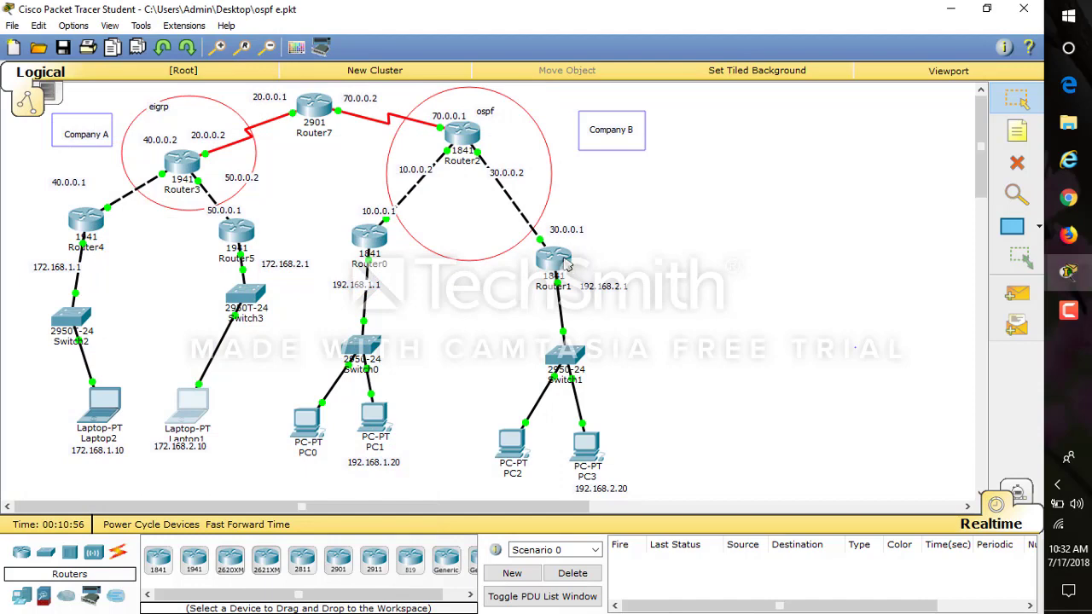
Enter privileged mode on Router1, display its routing table with show ip route, and examine the OSPF entries
click(570, 266)
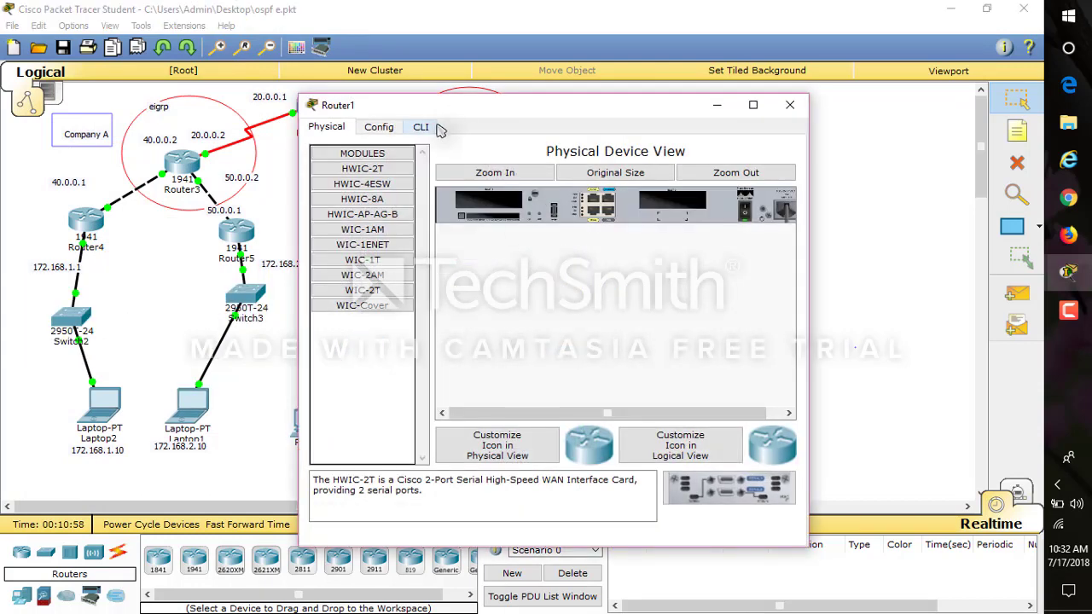
click(420, 127)
key(Return)
key(Return)
key(Return)
text(en)
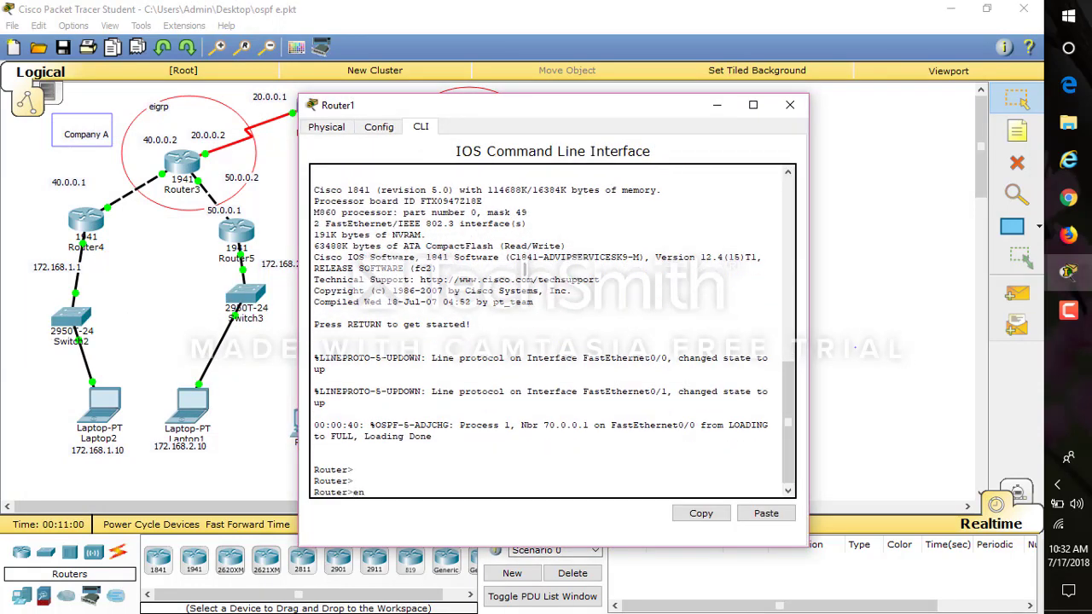
key(Return)
text(show ip ro)
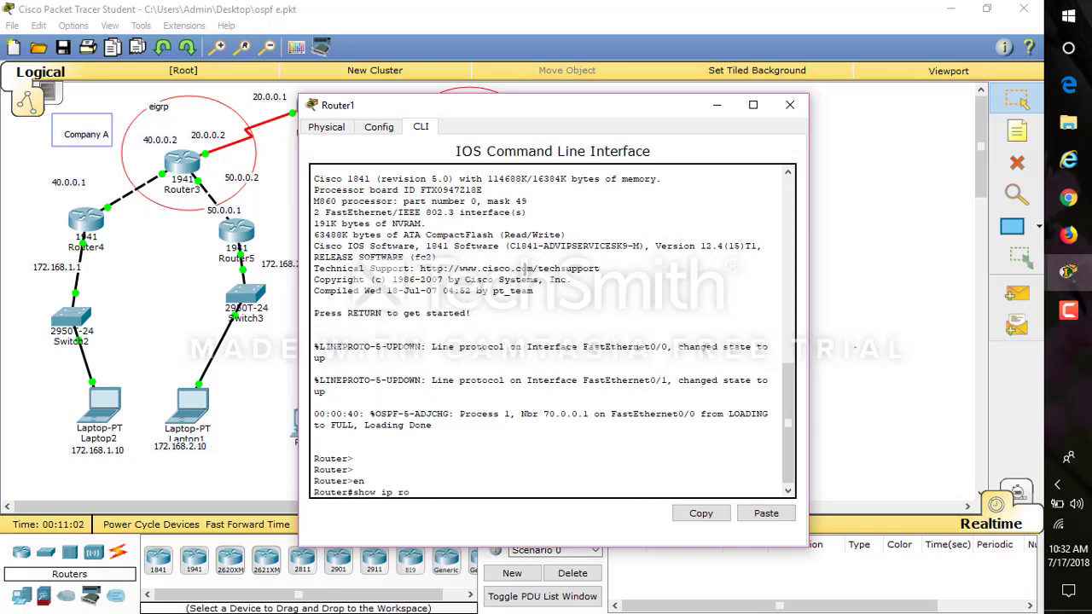
key(Tab)
key(Return)
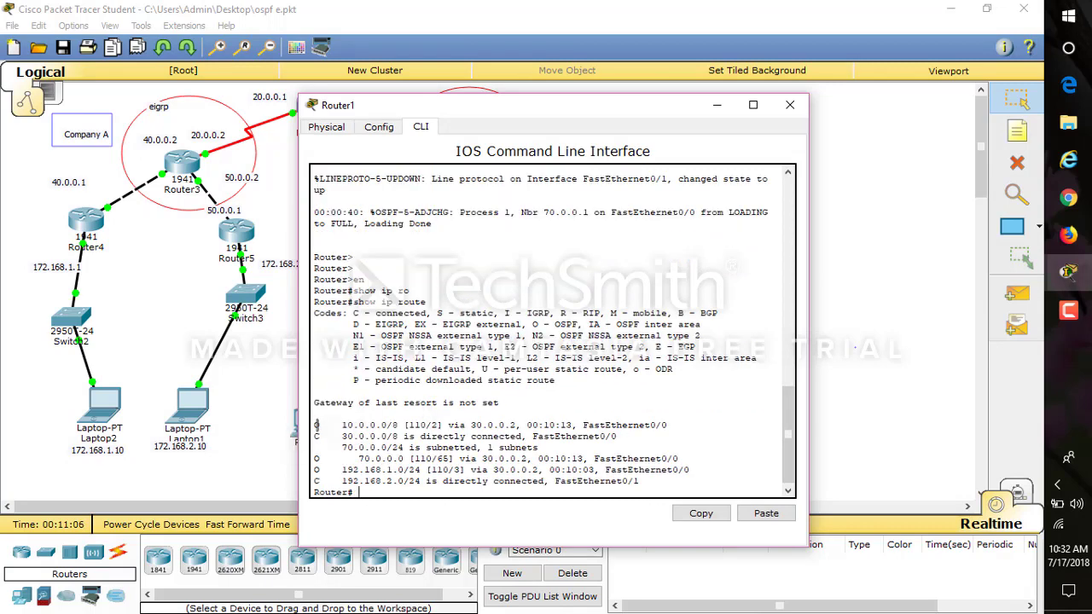
drag(315, 425, 374, 444)
click(315, 447)
click(790, 104)
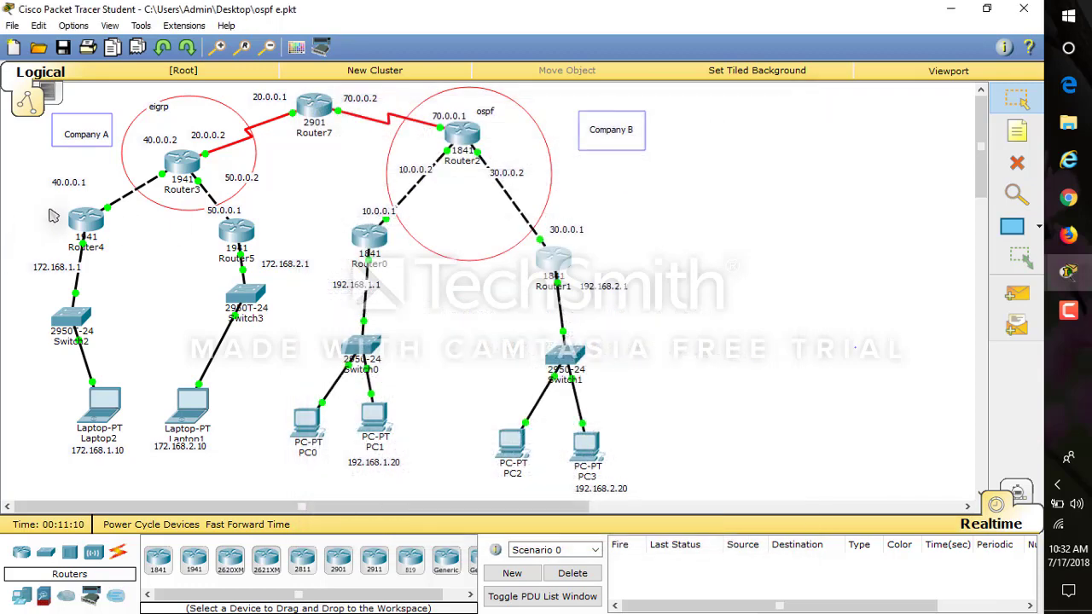
Enter privileged mode on Router4 and examine its routing table with show ip route
click(75, 220)
click(420, 128)
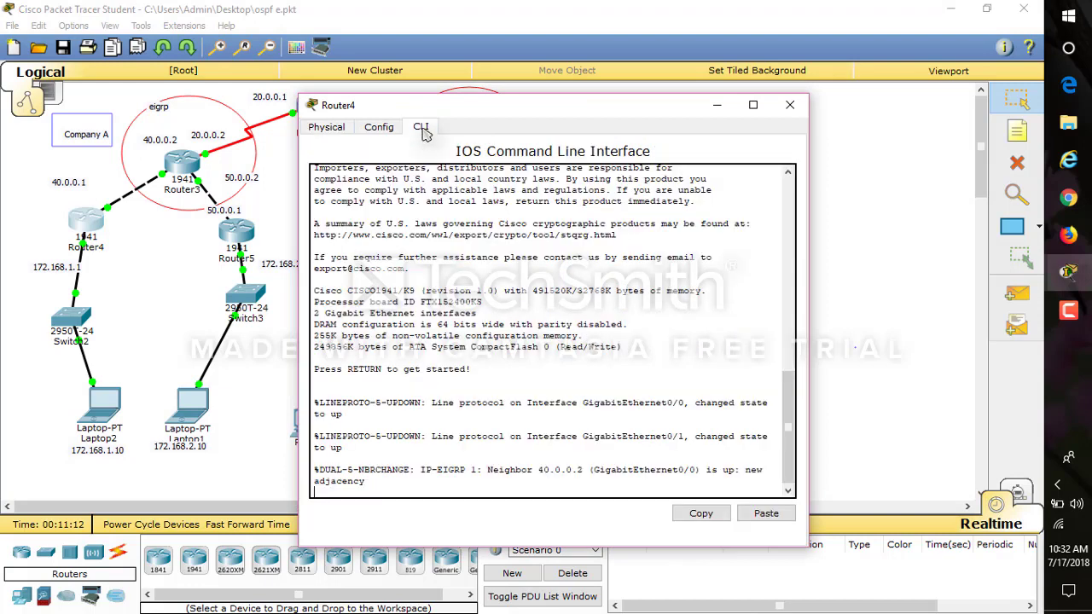
key(Return)
key(Return)
text(en)
key(Return)
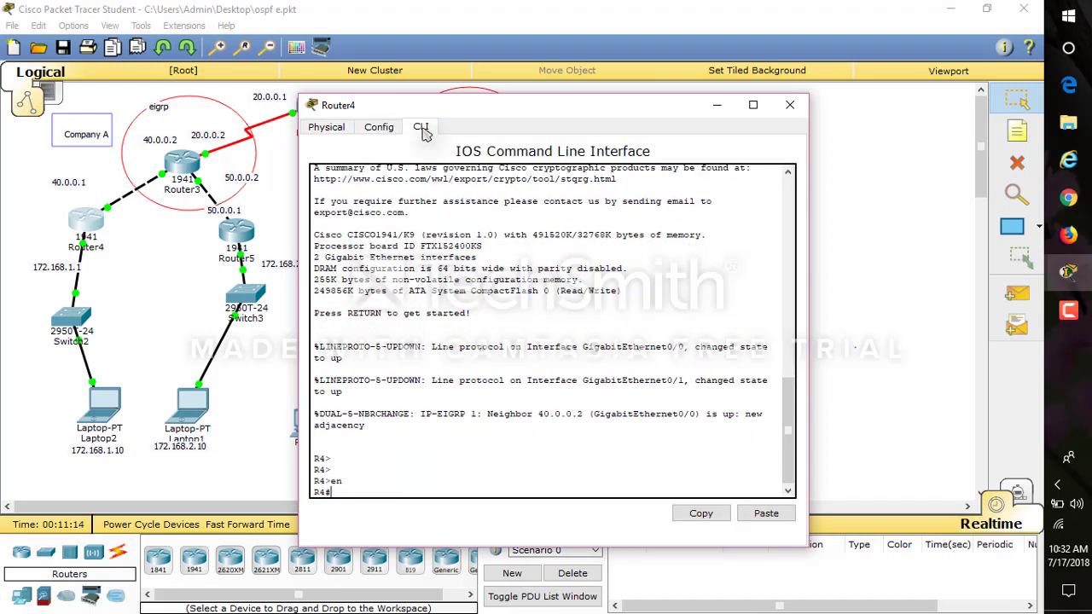
text(show ip rou)
key(Tab)
key(Return)
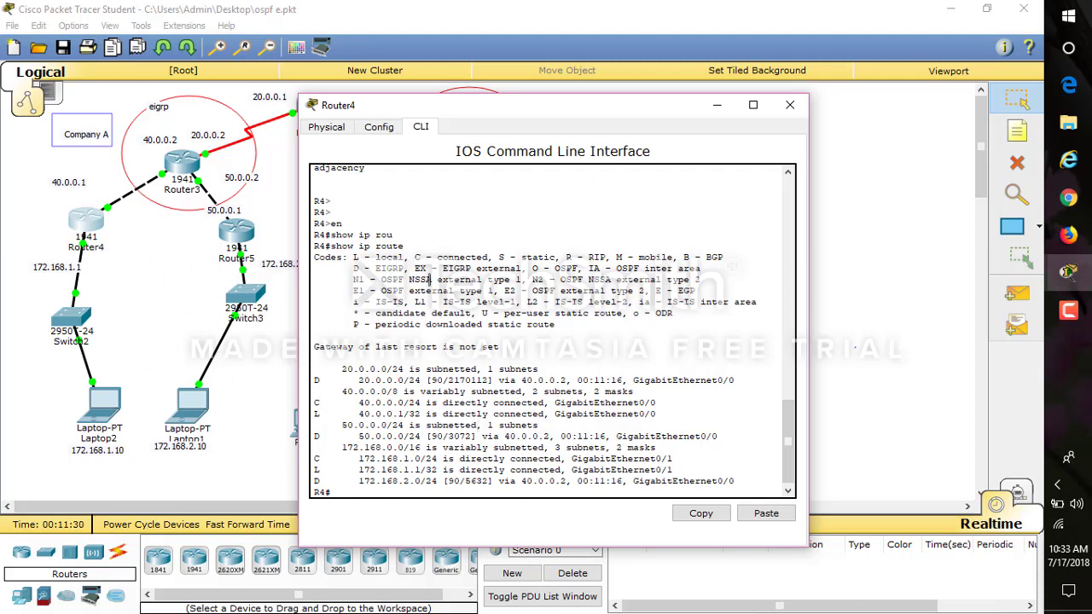
click(790, 106)
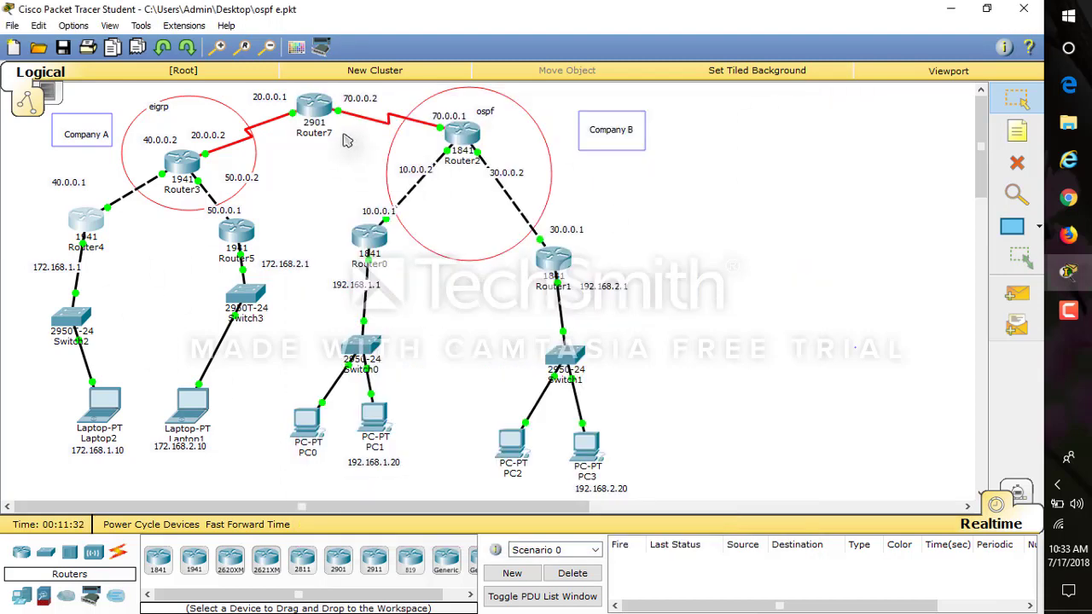
Open Router7's command line and move its window aside to uncover the topology
mouse_move(322, 116)
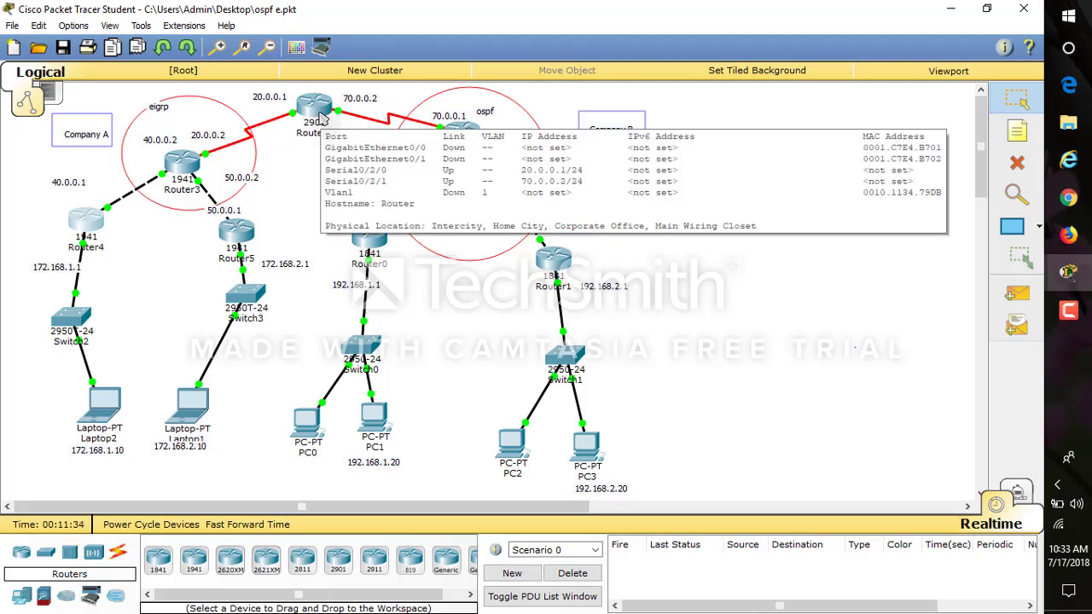
click(321, 115)
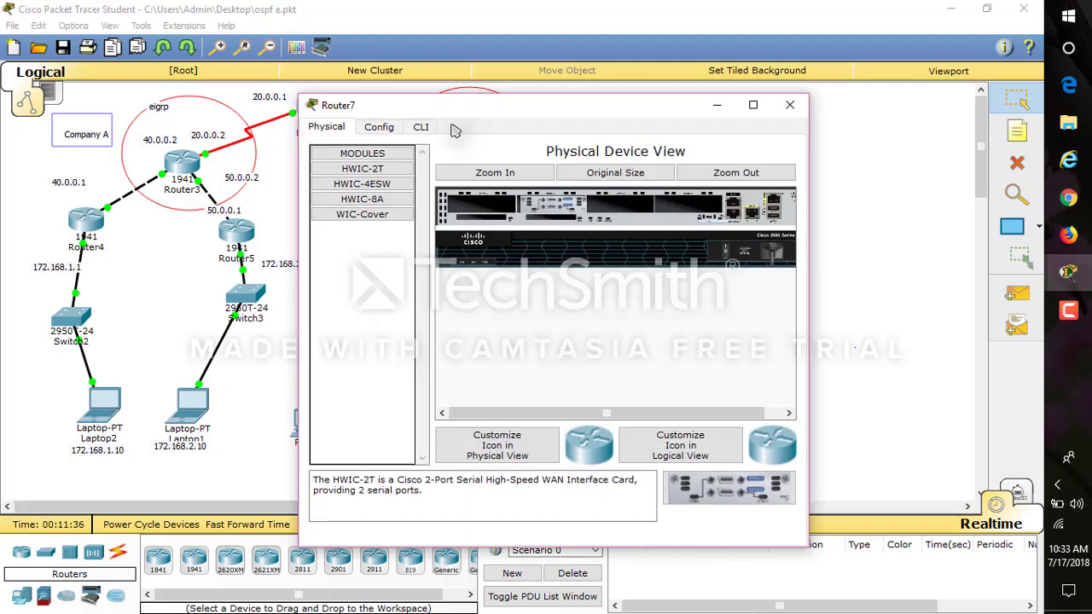
click(420, 127)
key(Return)
key(Return)
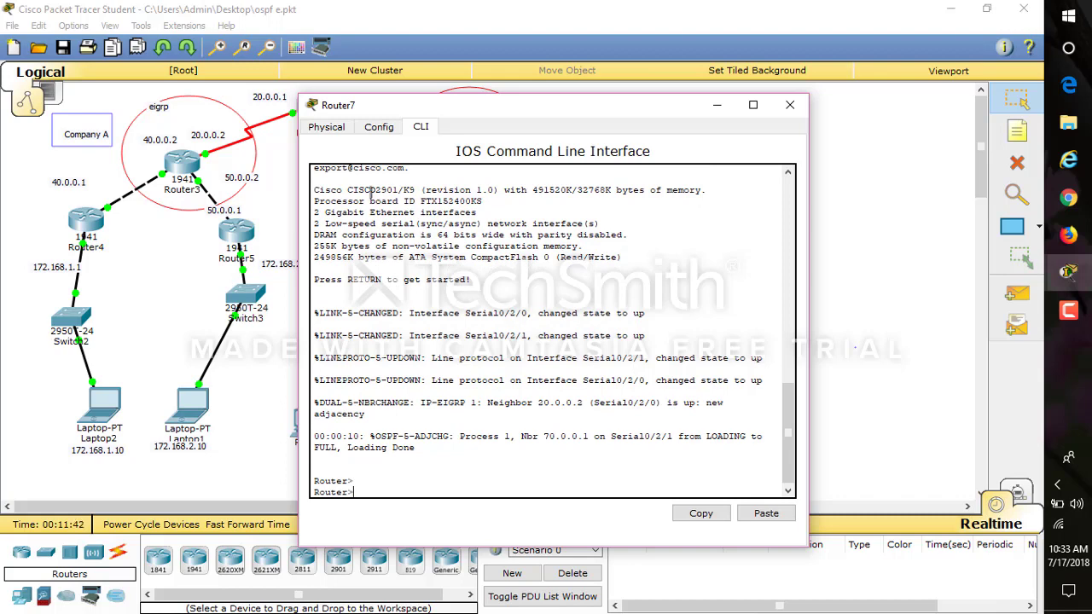
drag(495, 117, 608, 114)
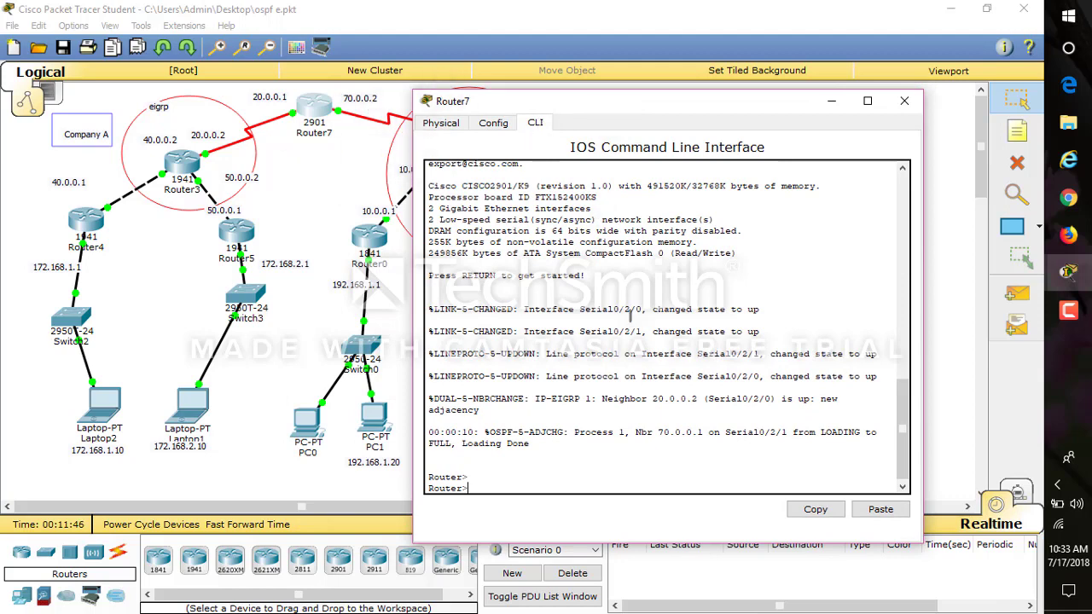
Try to run config t on Router7 from user mode
text(config)
key(BackSpace)
text(ig t)
key(Return)
Enable privileged mode on Router7 and enter global configuration mode with config t
text(en)
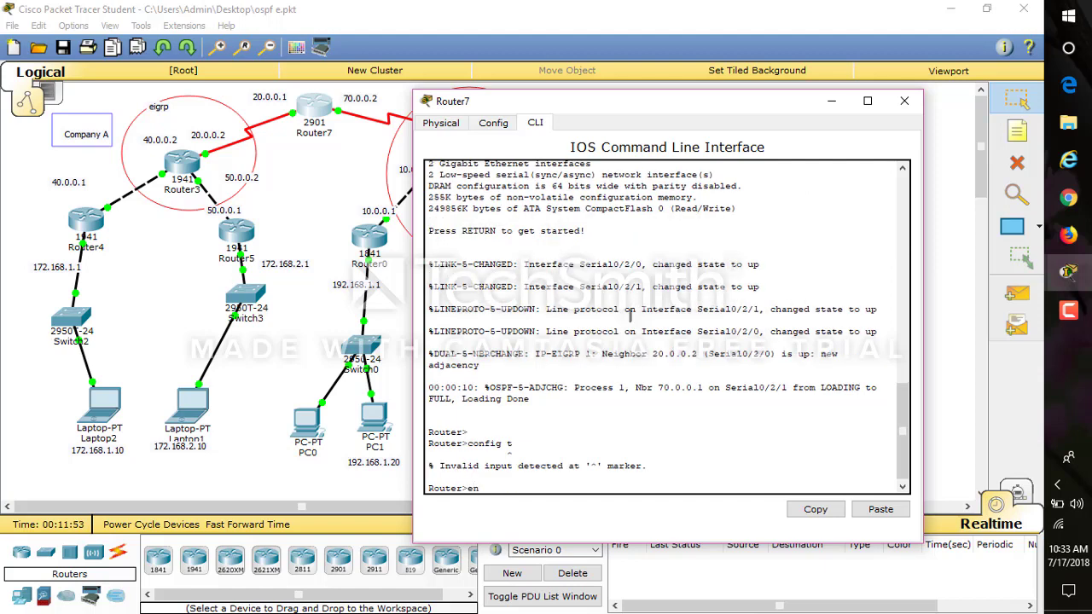
key(Return)
text(configt t)
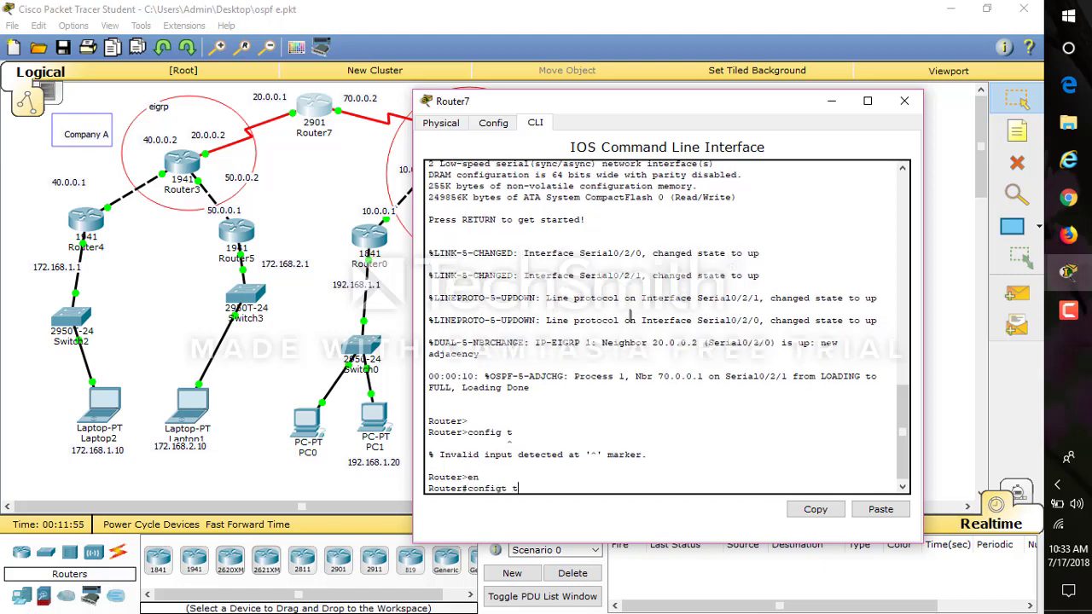
key(BackSpace)
key(BackSpace)
text(g t)
key(Return)
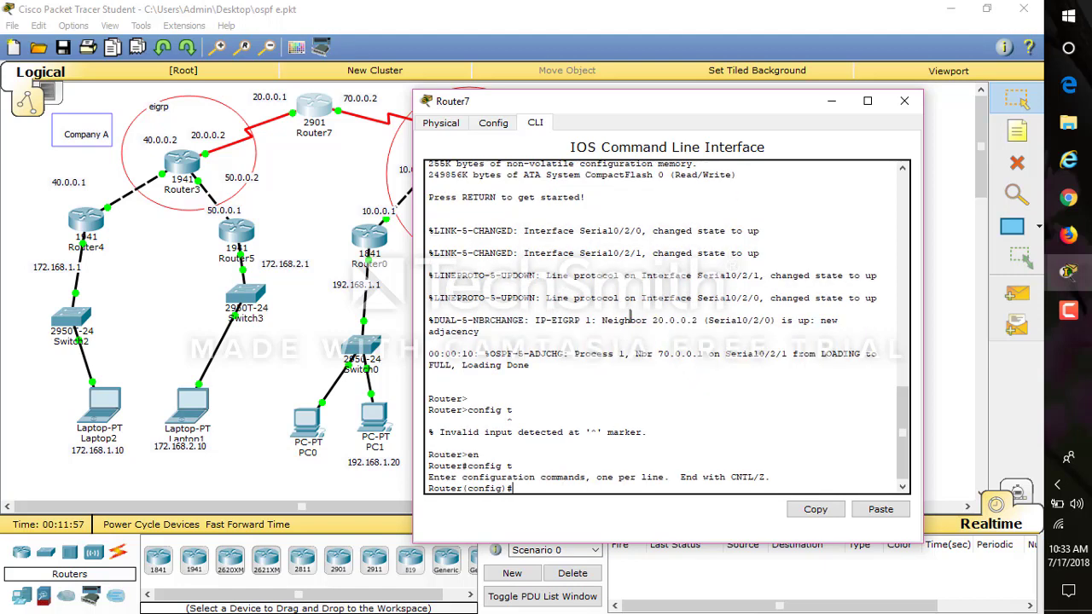
Set Router7's hostname to R&
text(host)
key(Tab)
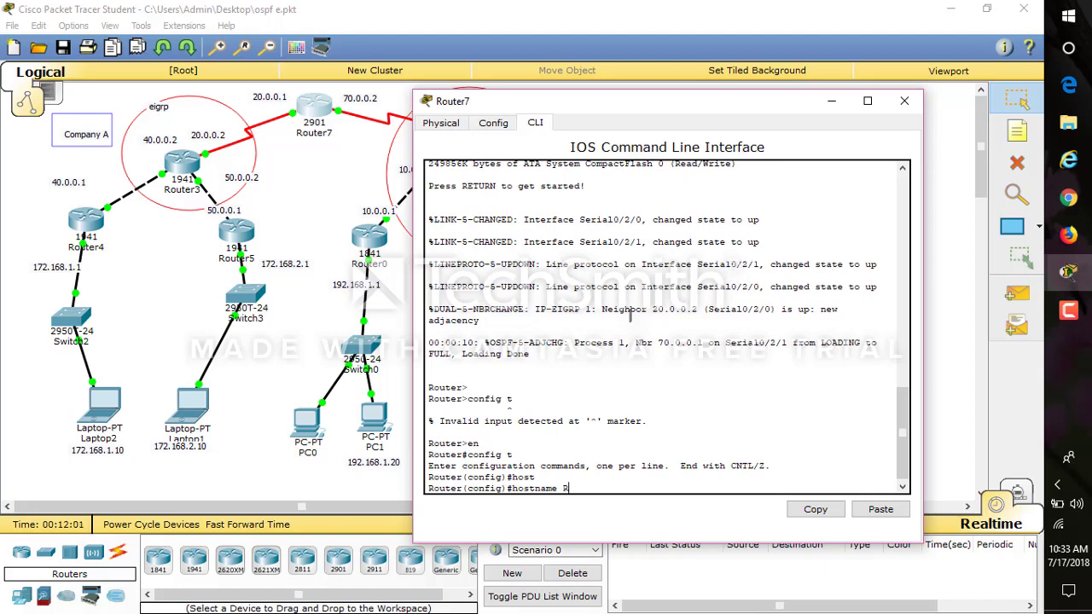
text(R&)
key(Return)
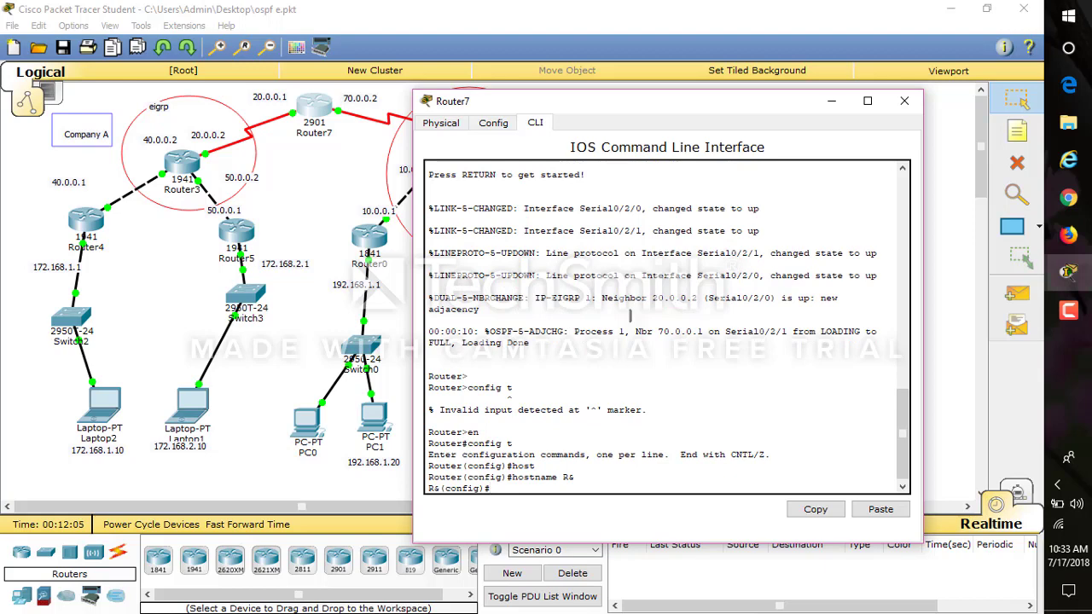
Remove the mistyped hostname R& from Router7 with the no hostname command
text(no h)
key(Tab)
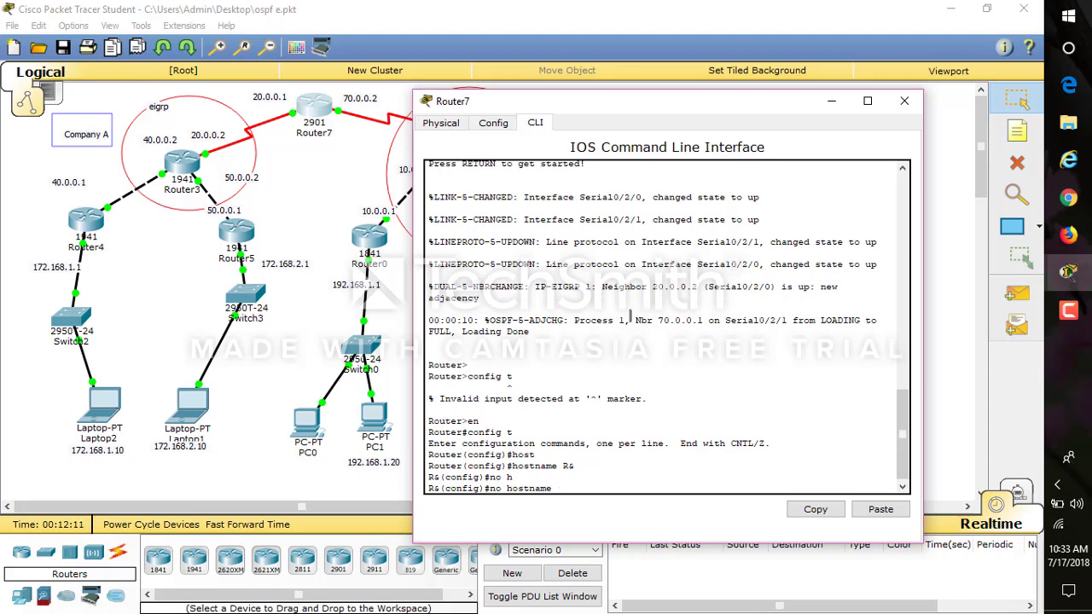
text(R&)
key(Return)
Set Router7's hostname to R7 in global configuration mode
key(Up)
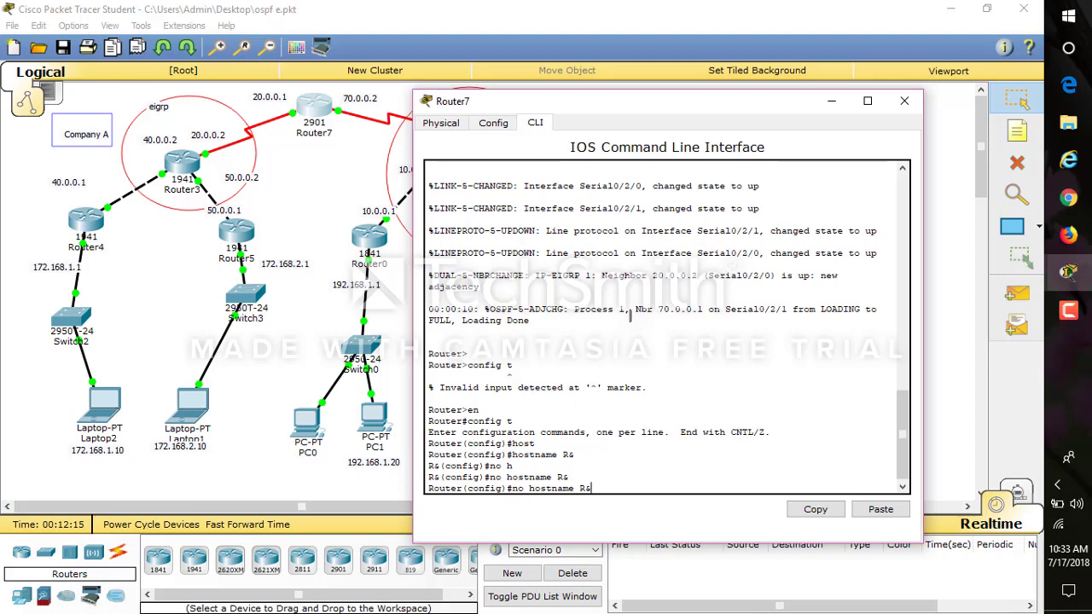
key(Up)
key(Up)
text(7)
key(Return)
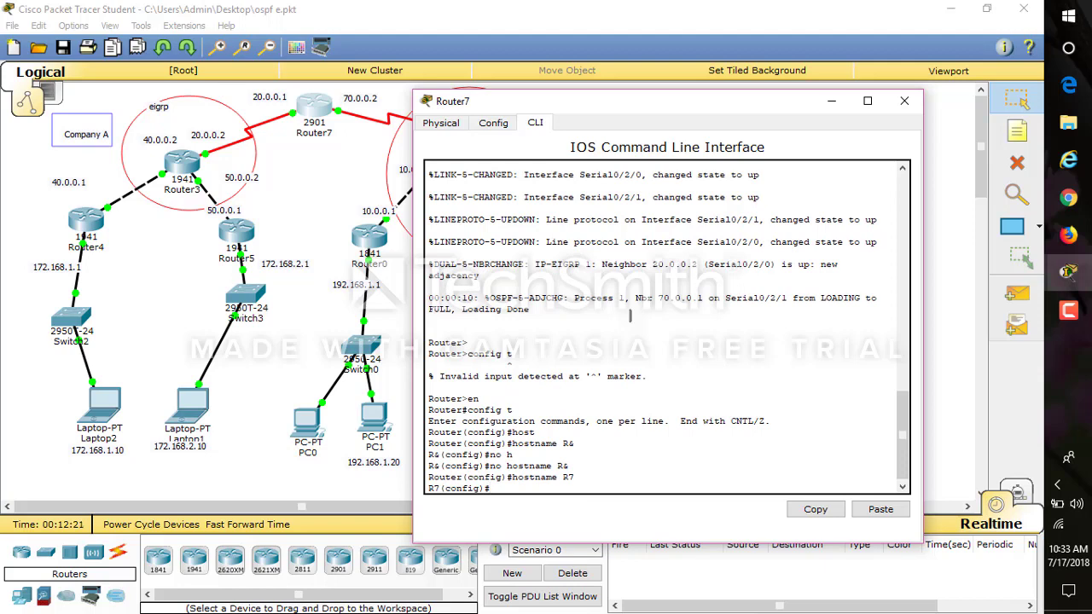
Leave configuration mode on Router7 and review the EIGRP and OSPF sections of its output from show running-config
text(exit)
key(Return)
text(how)
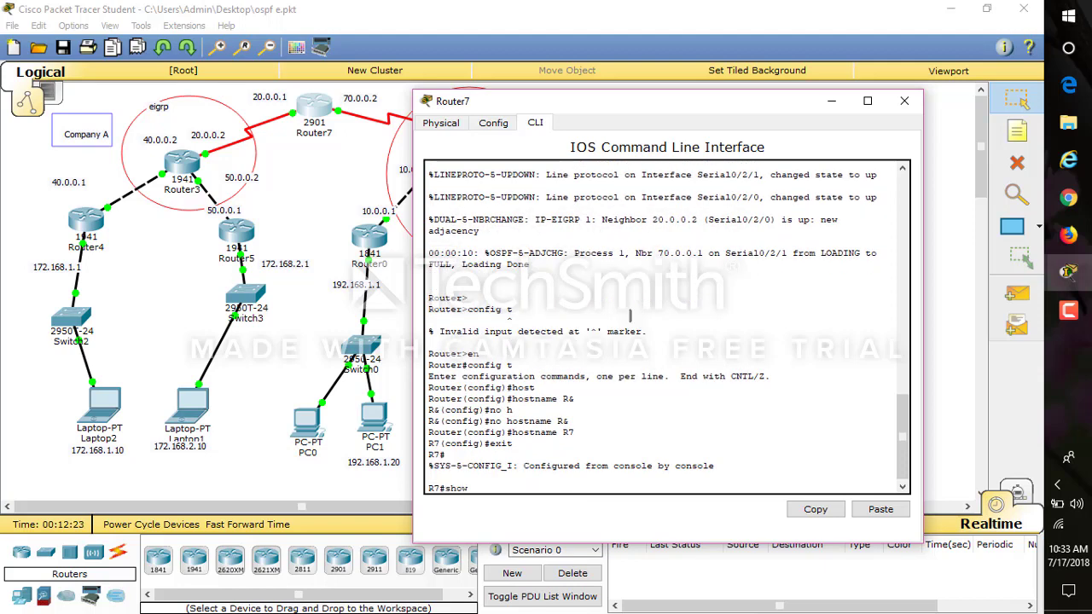
text(ru)
key(Tab)
key(Return)
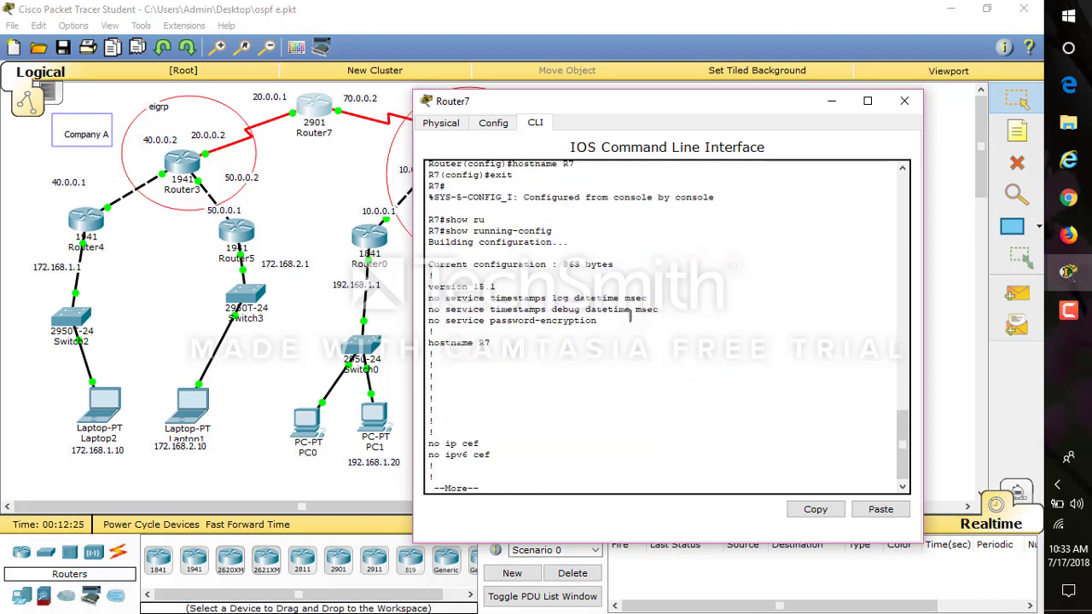
key(space)
key(space)
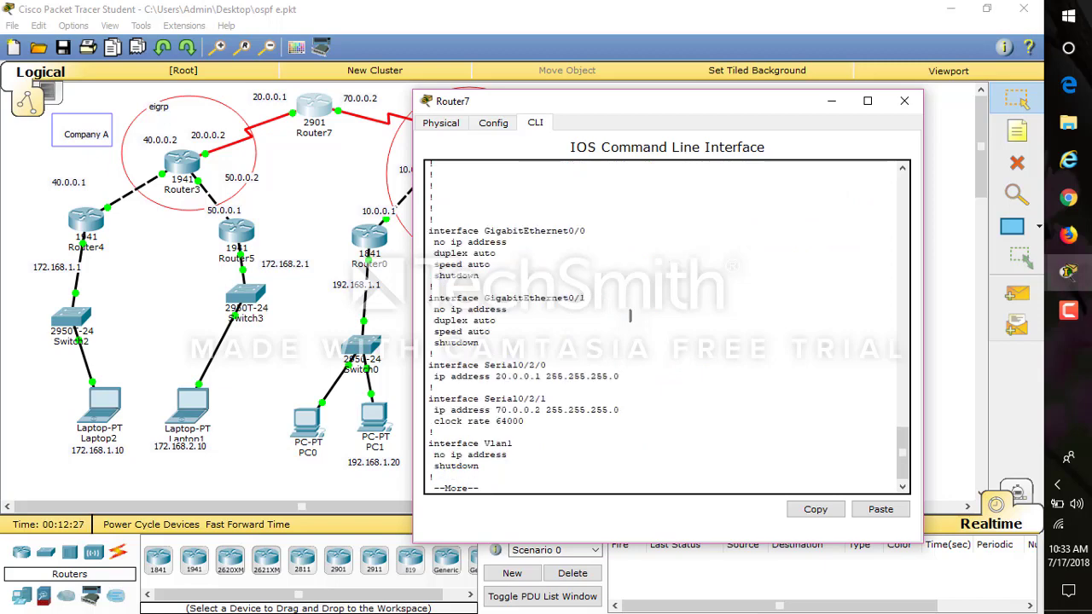
key(space)
key(space)
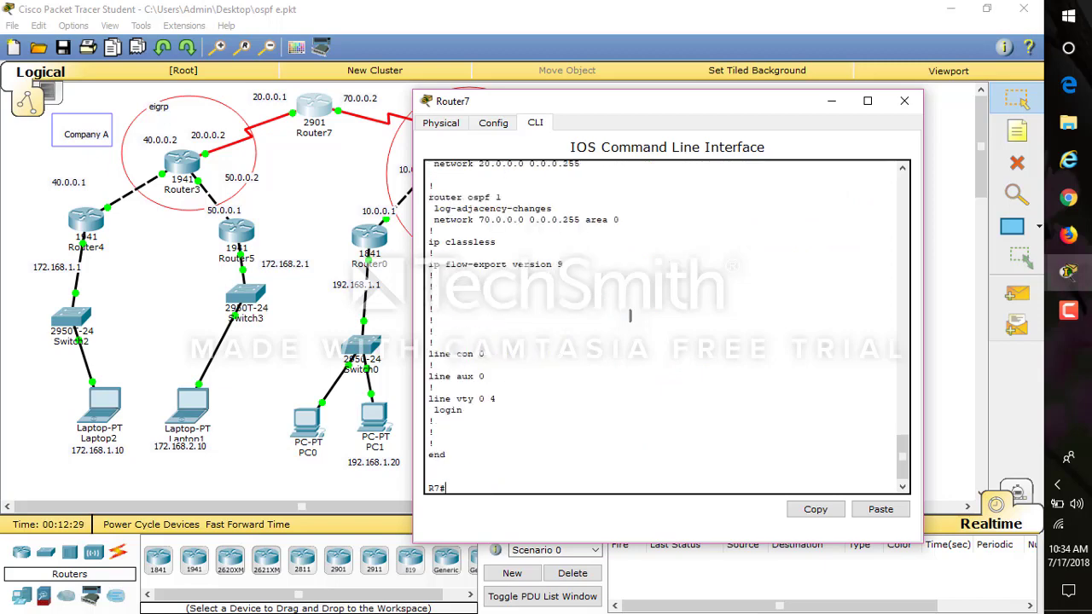
scroll(907, 444, up, 4)
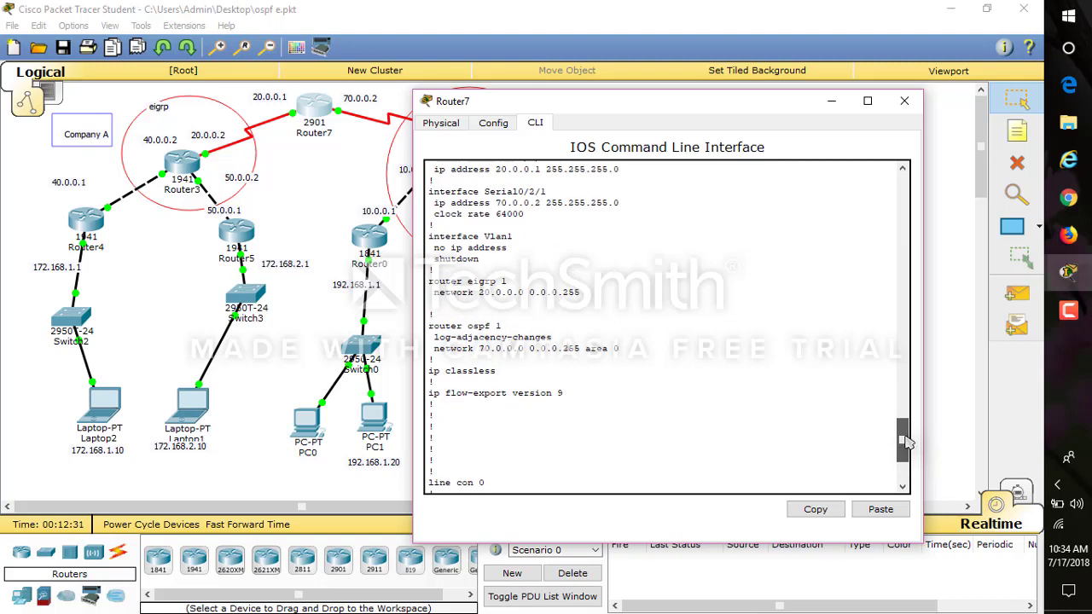
drag(429, 281, 668, 350)
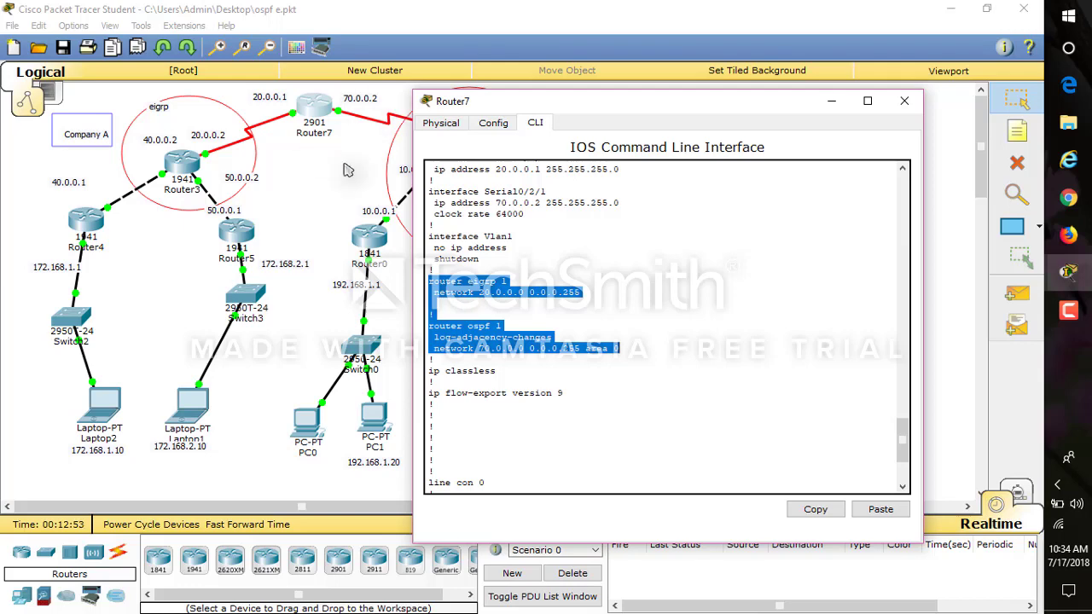
click(904, 100)
Enable privileged mode on Router2 and review its interface and OSPF settings with show running-config
click(482, 131)
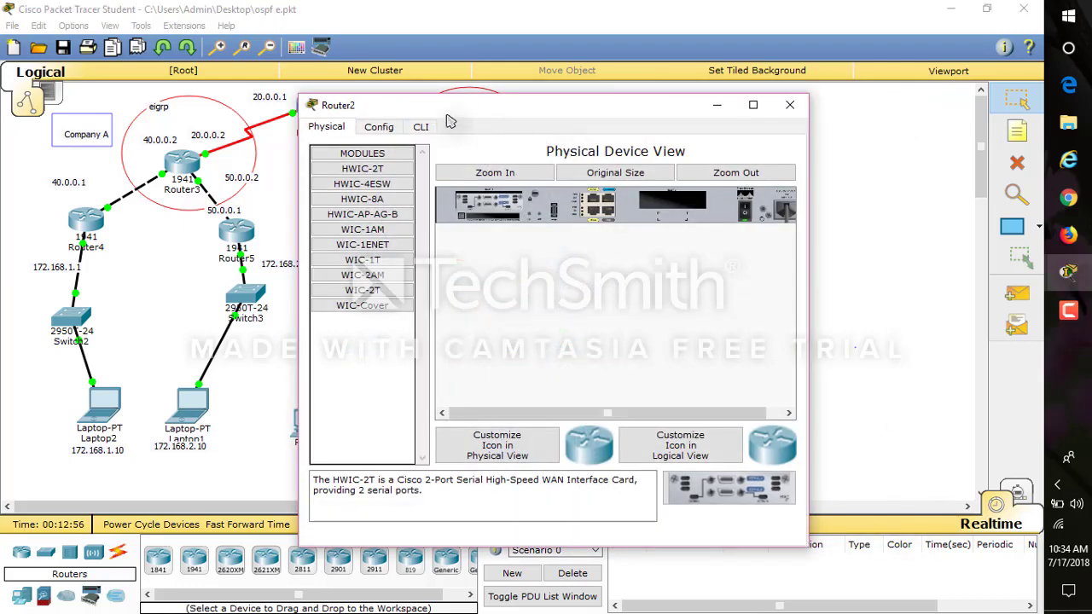
click(422, 126)
key(Return)
text(en)
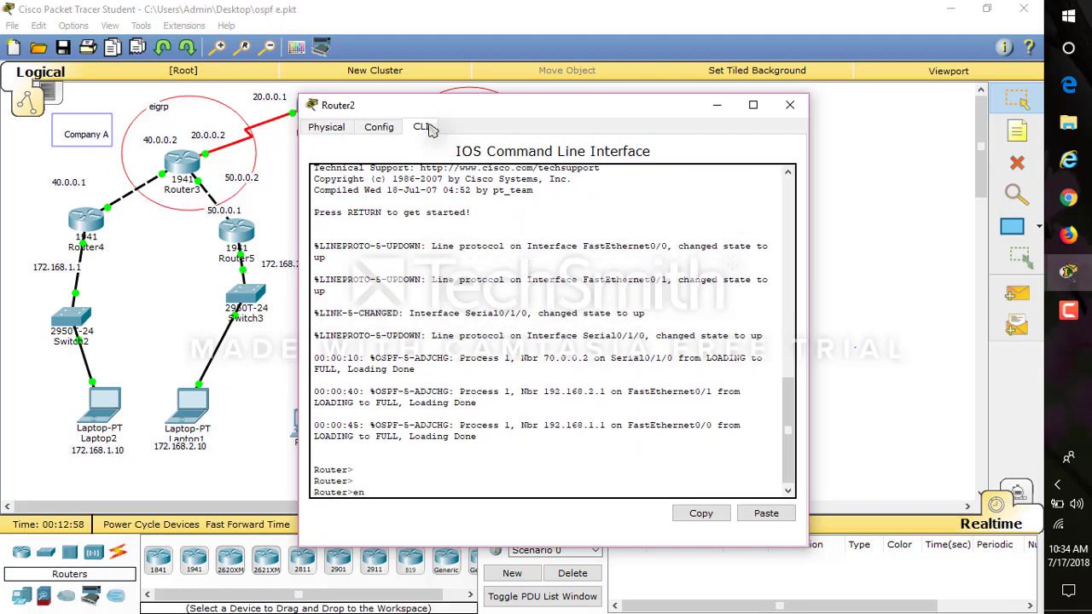
key(Return)
text(show ru)
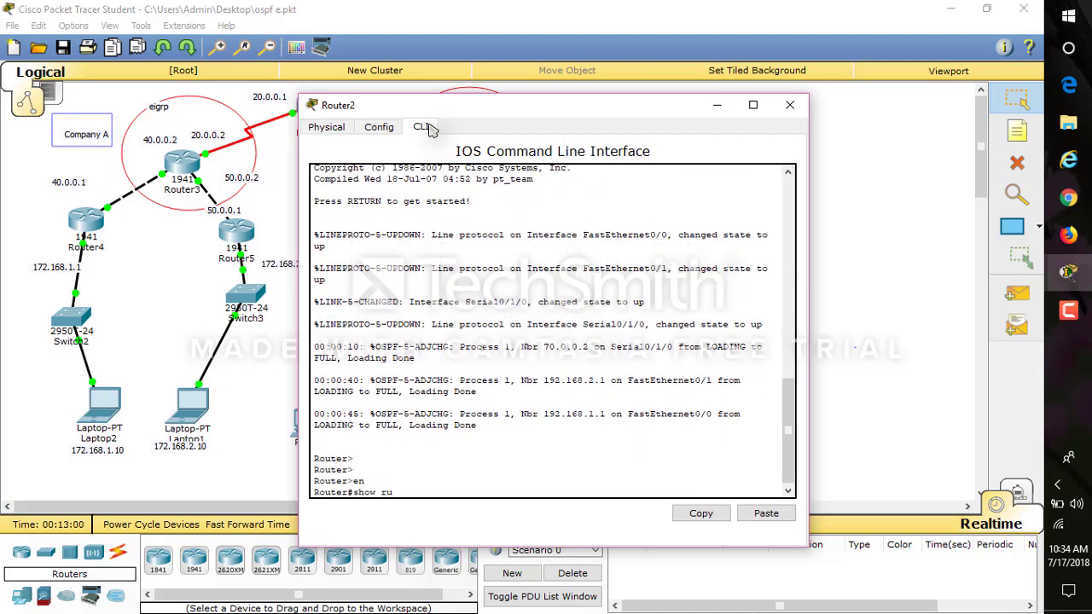
key(Tab)
key(Return)
key(space)
key(space)
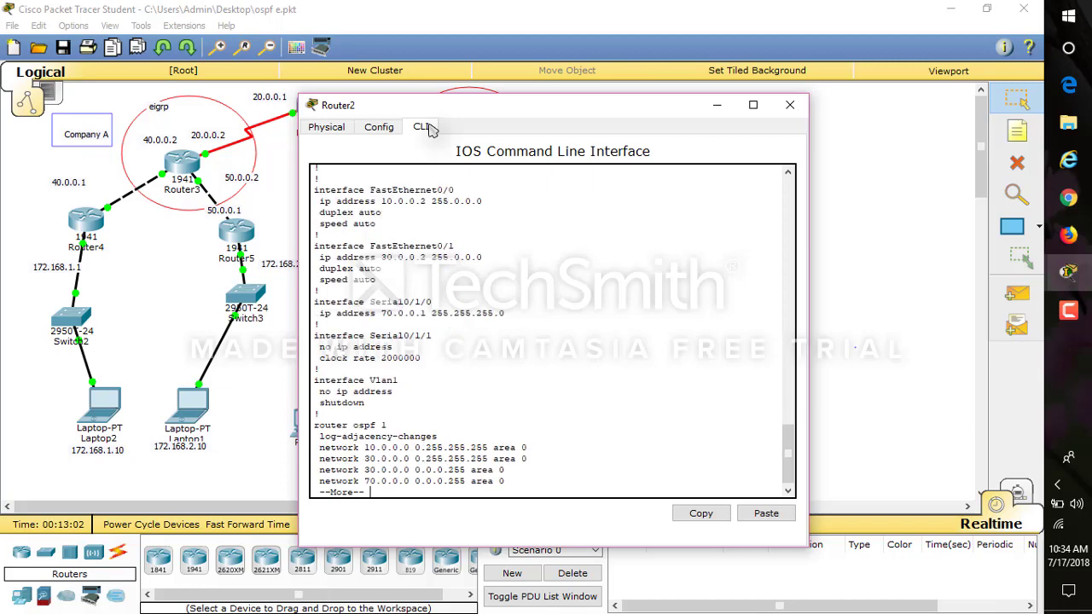
key(space)
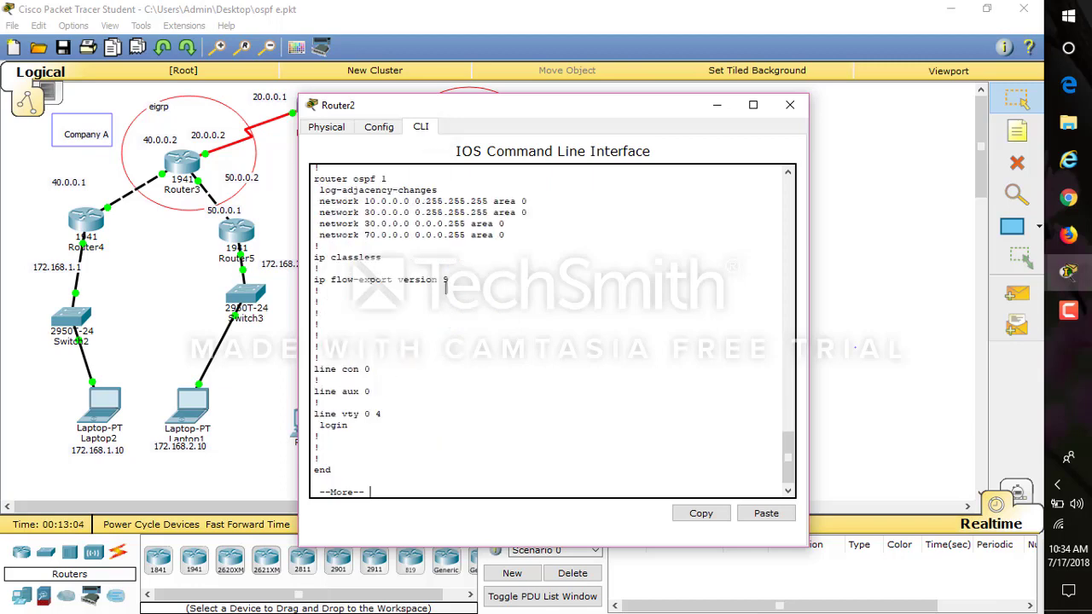
drag(520, 248, 308, 150)
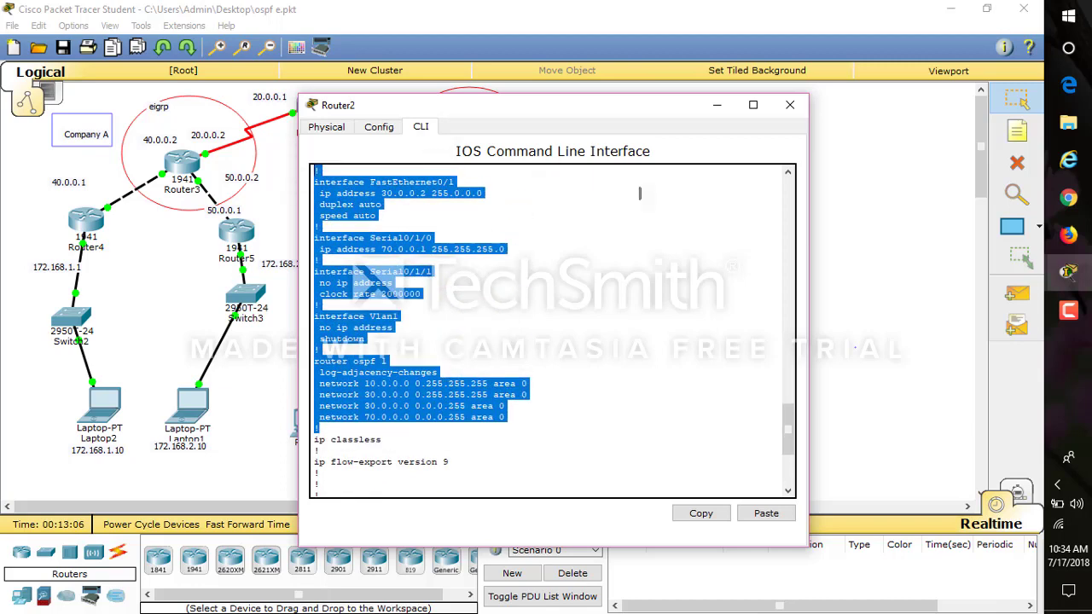
click(790, 104)
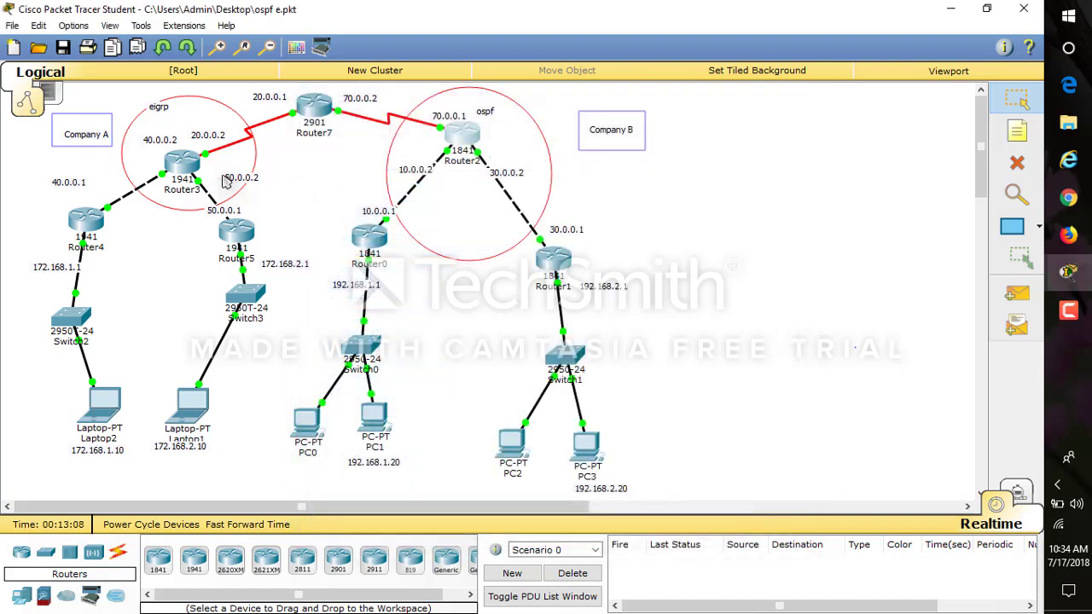
Enable privileged mode on Router3 and review its interface and EIGRP settings with show running-config
click(182, 162)
click(421, 127)
key(Return)
key(Return)
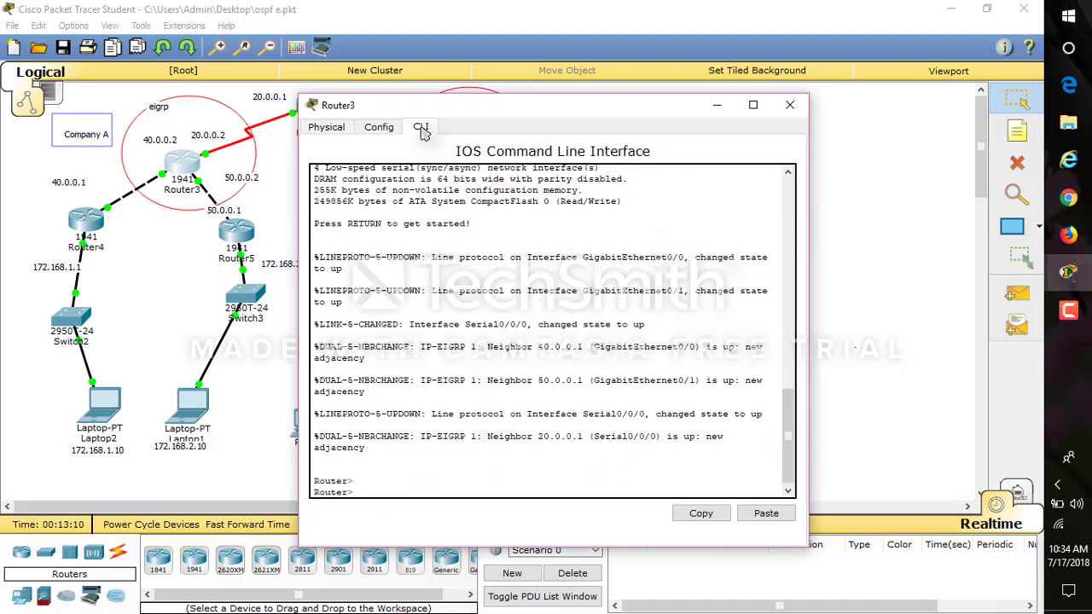
text(en)
key(Return)
text(sow)
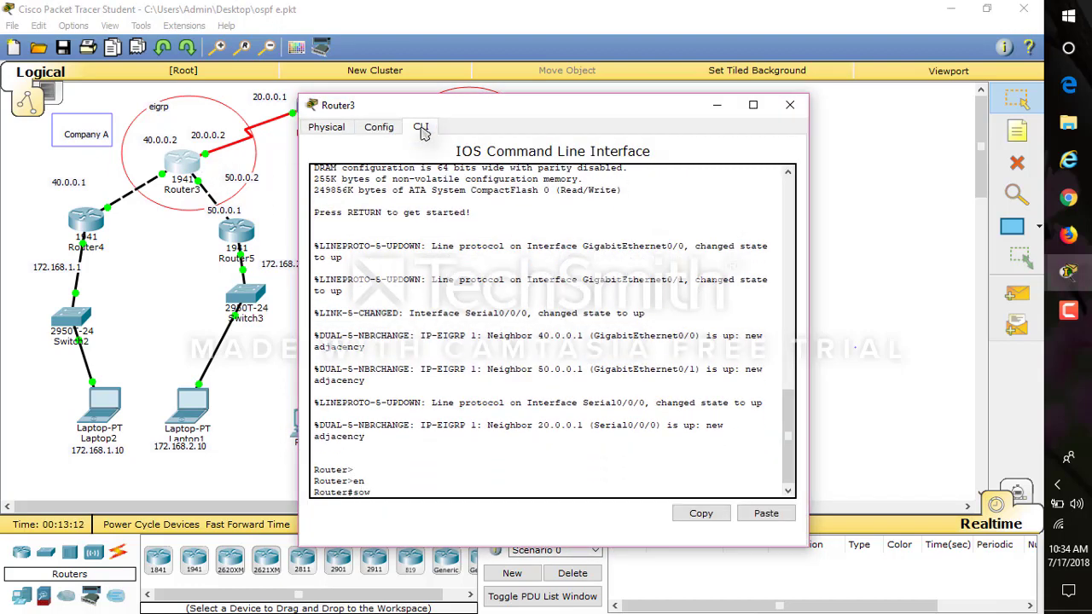
key(BackSpace)
key(BackSpace)
text(how running-config)
key(Return)
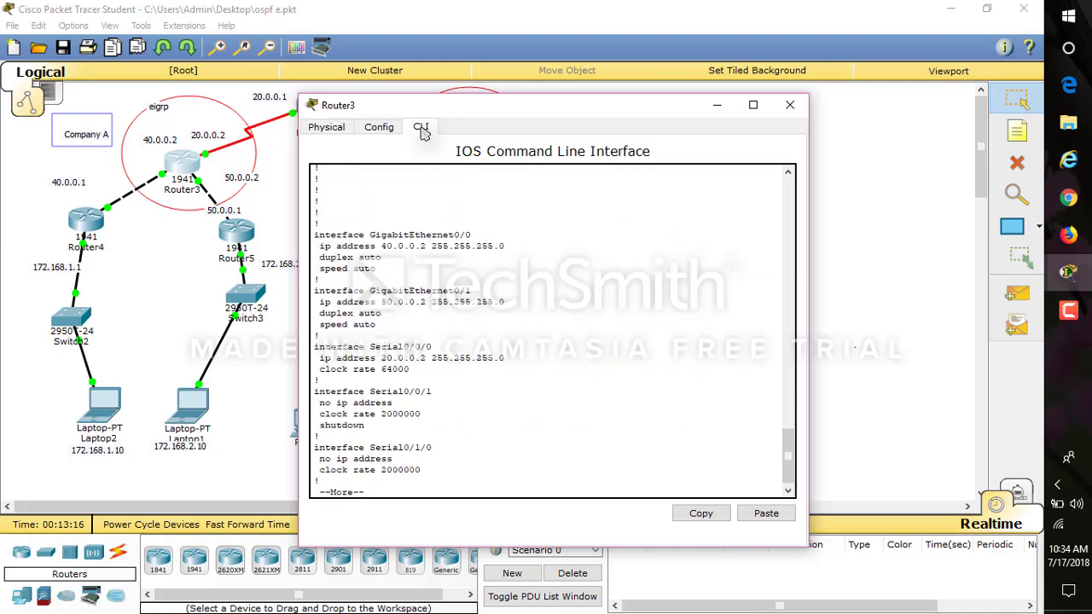
key(space)
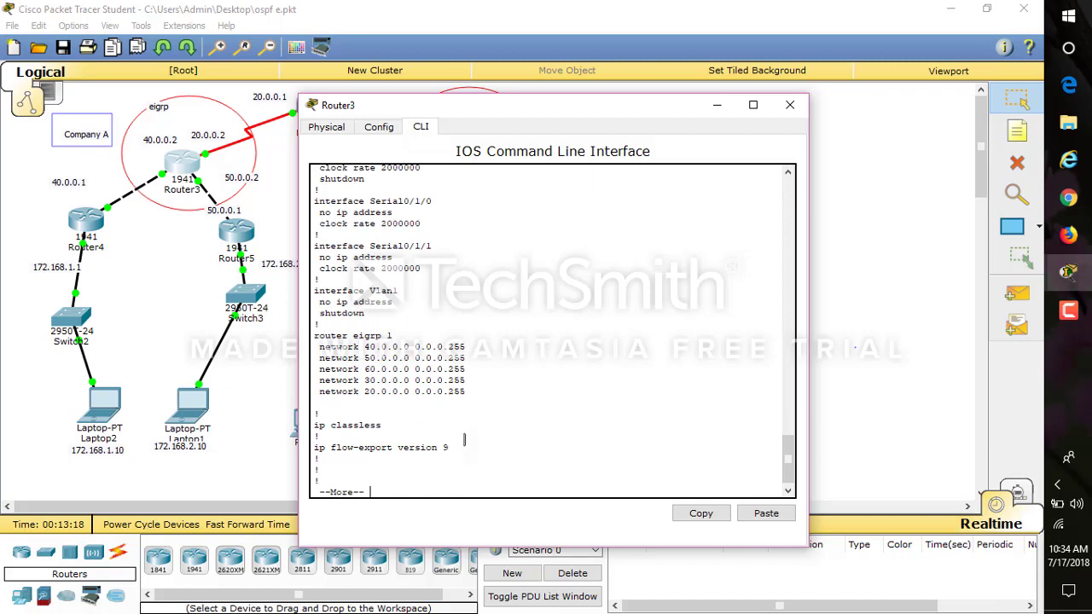
click(790, 105)
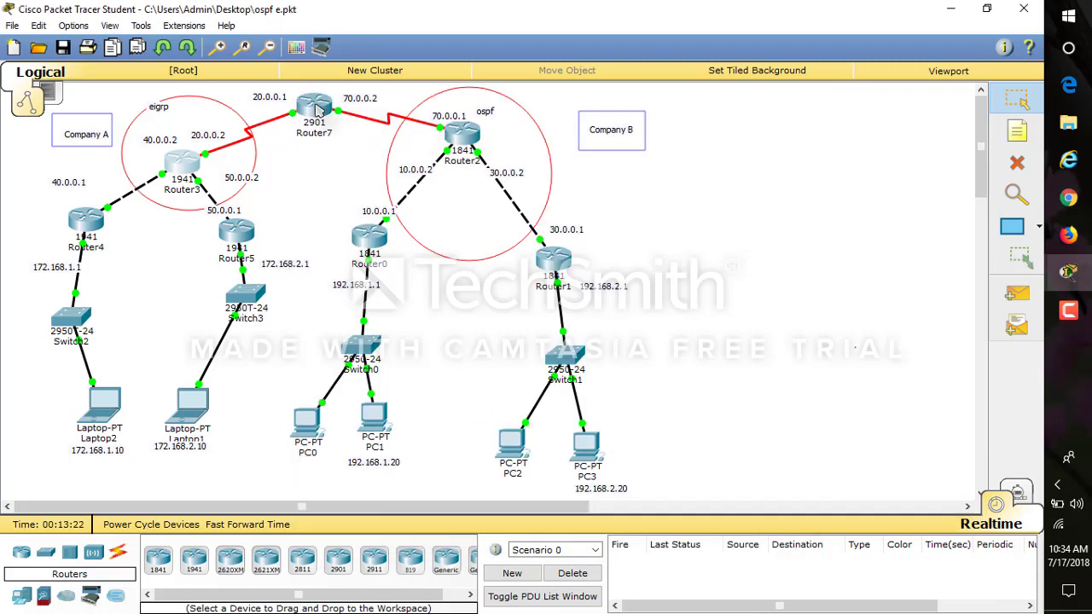
Return to Router7's command line and enter global configuration mode with config t
mouse_move(318, 109)
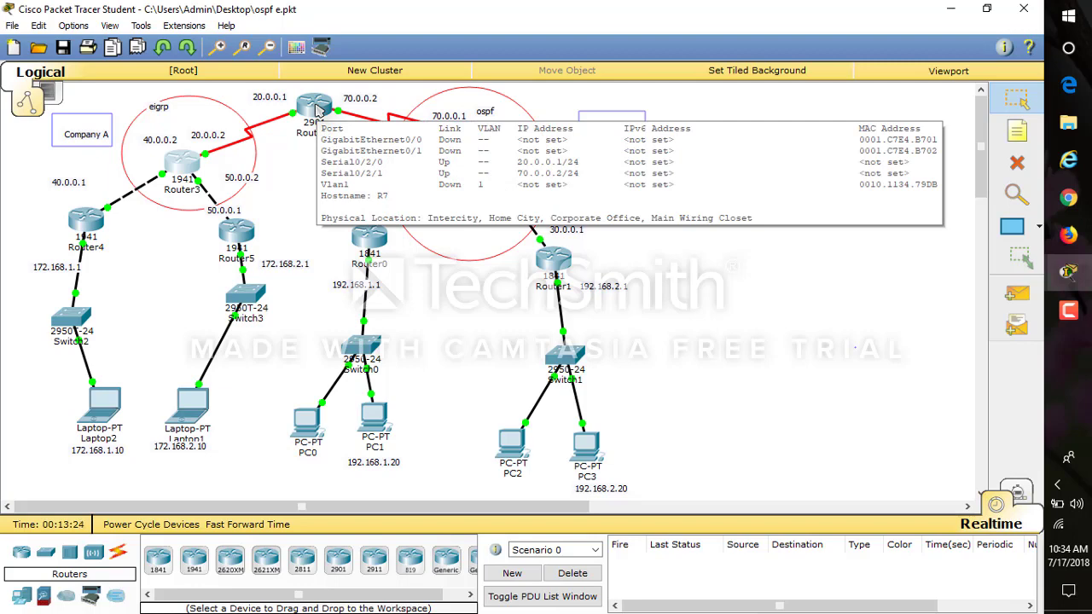
click(315, 108)
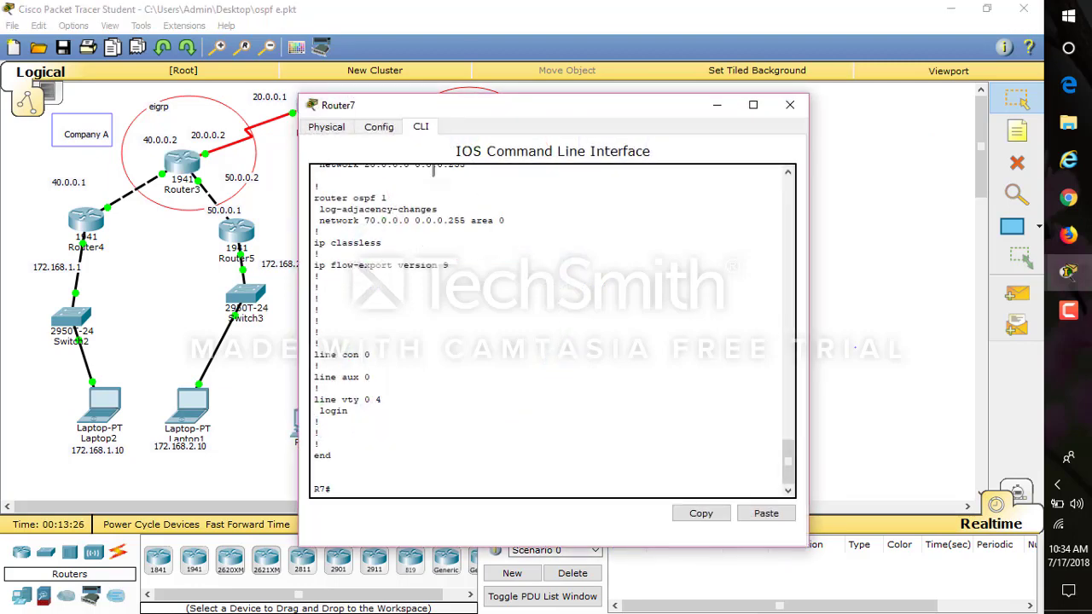
key(Return)
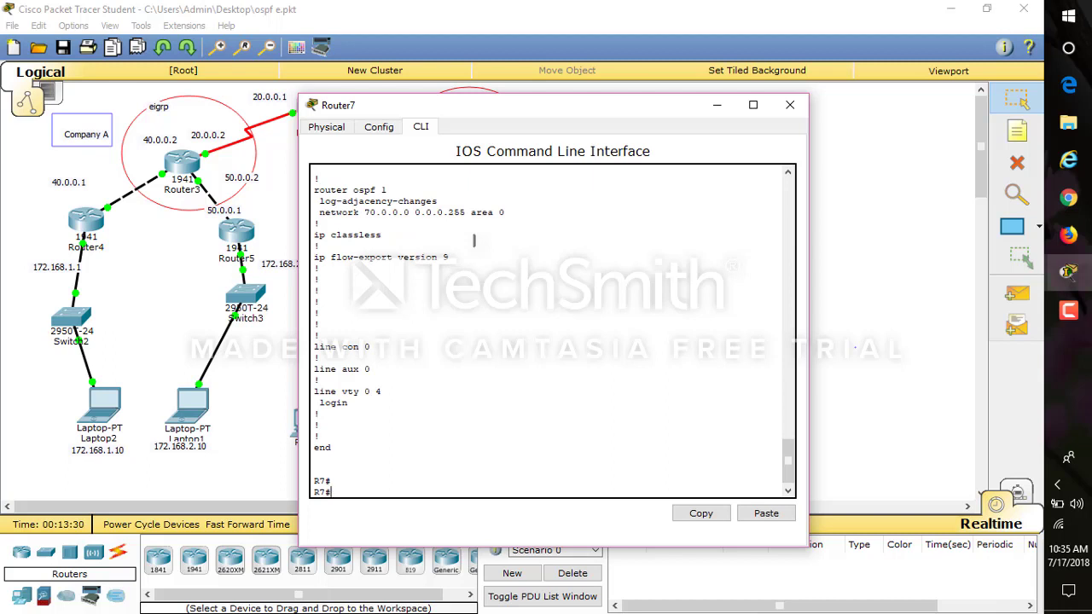
text(config t)
key(Return)
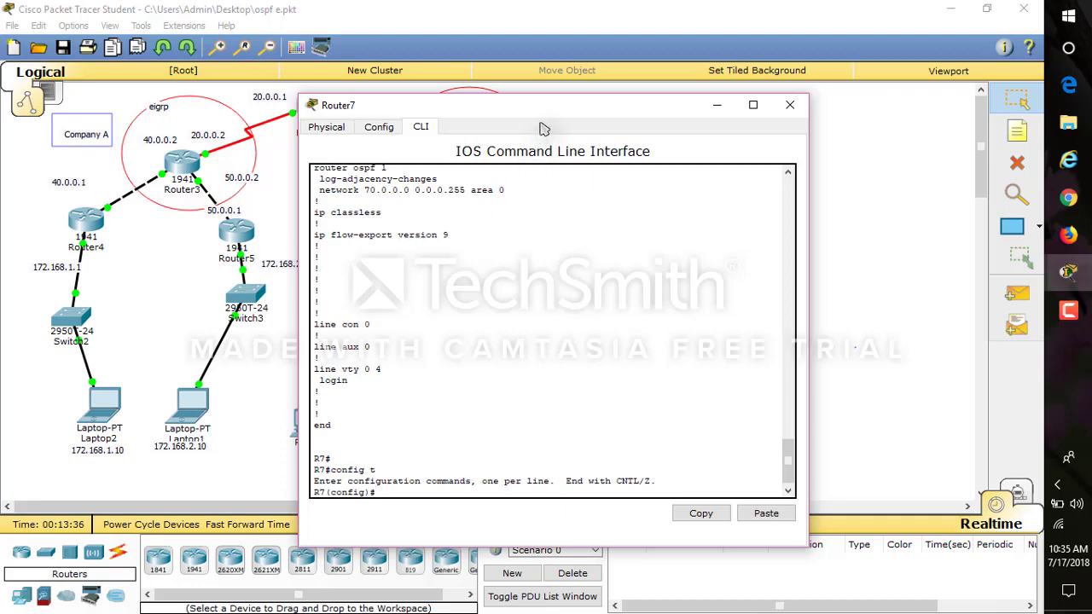
drag(554, 109, 565, 193)
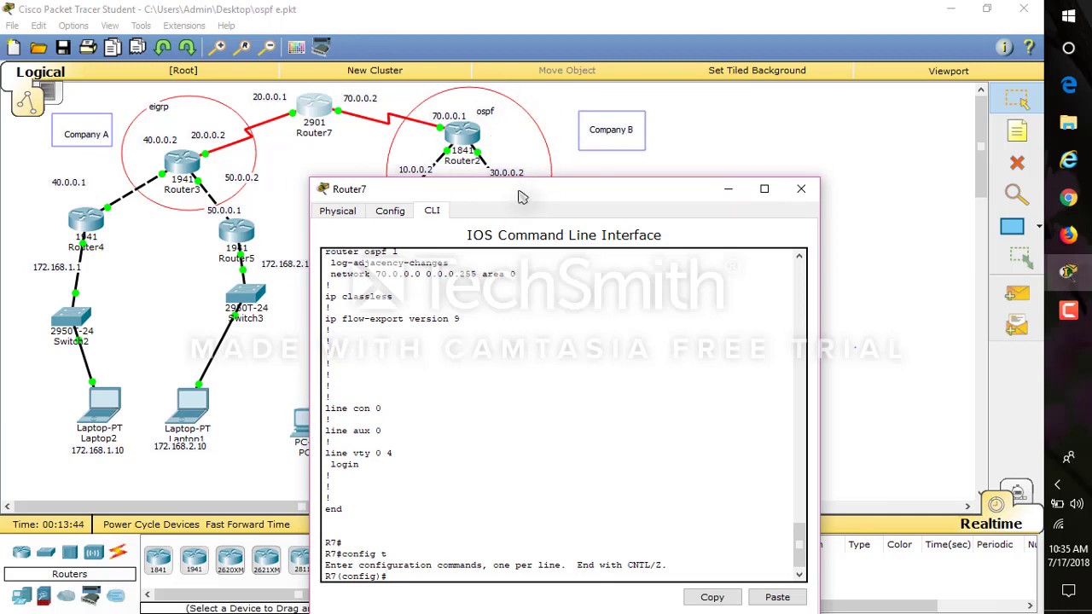
drag(522, 197, 586, 111)
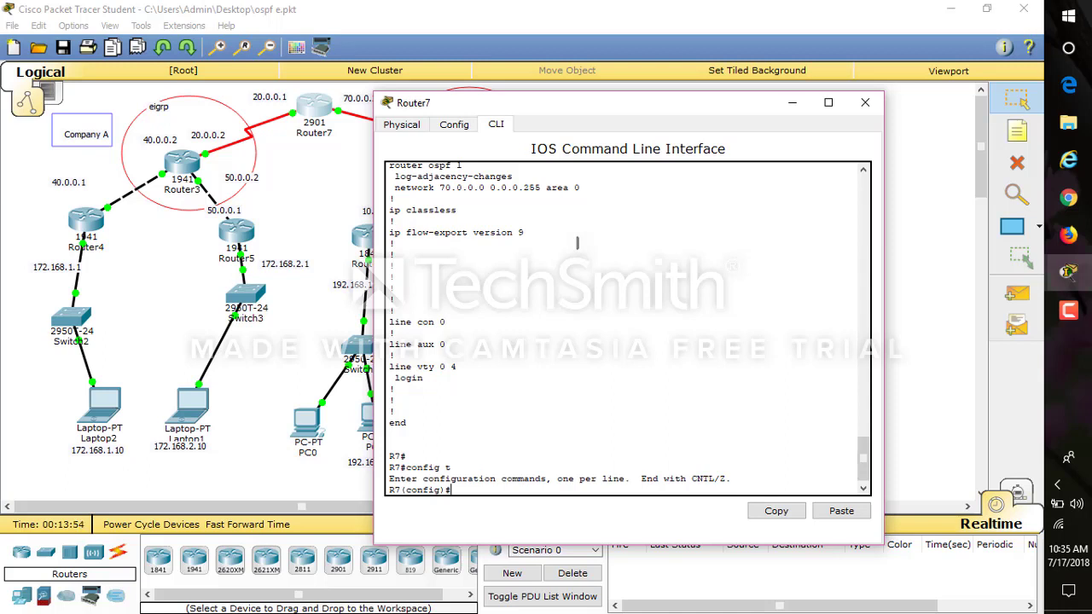
Enter the configuration of OSPF process 1 on Router7 with router ospf 1
text(ne)
key(BackSpace)
key(BackSpace)
text(router ospf)
text(1)
key(Return)
Redistribute EIGRP 1 into Router7's OSPF process, including subnets, with redistribute eigrp 1 subnets
text(re)
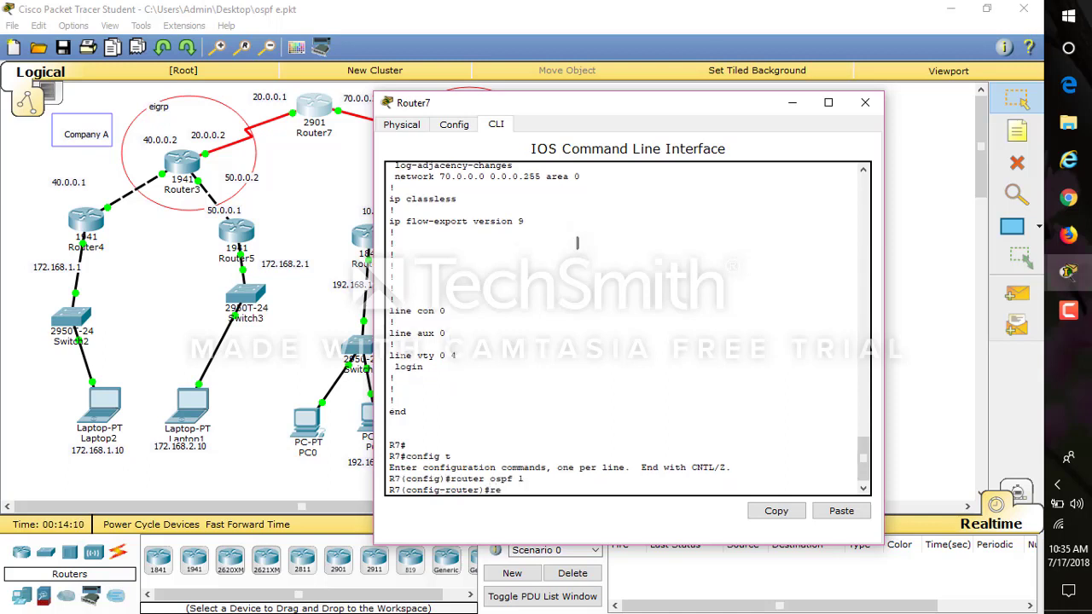
key(Tab)
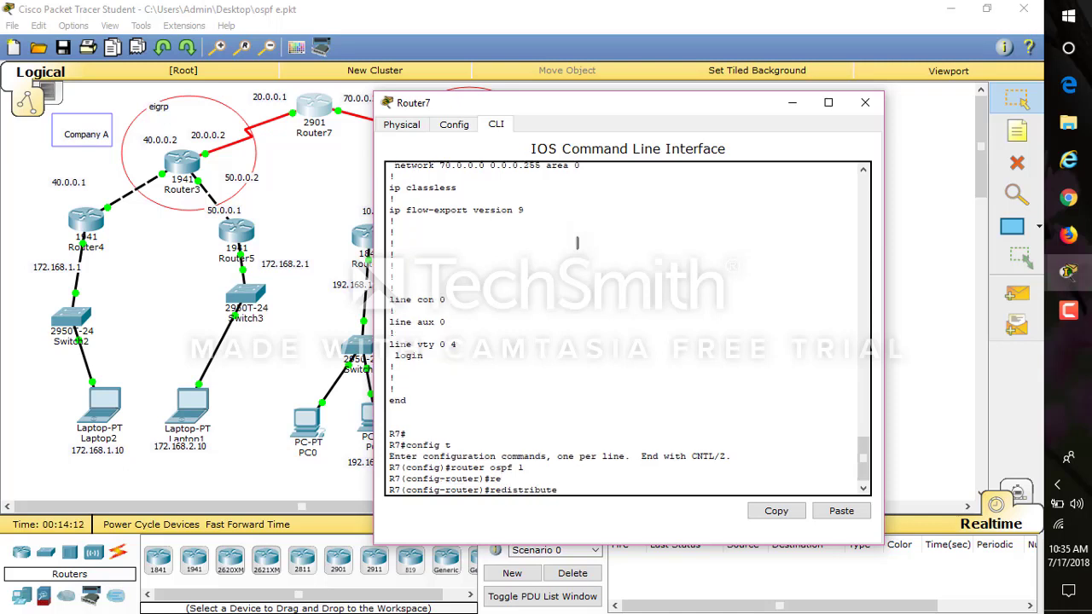
text(e)
key(Tab)
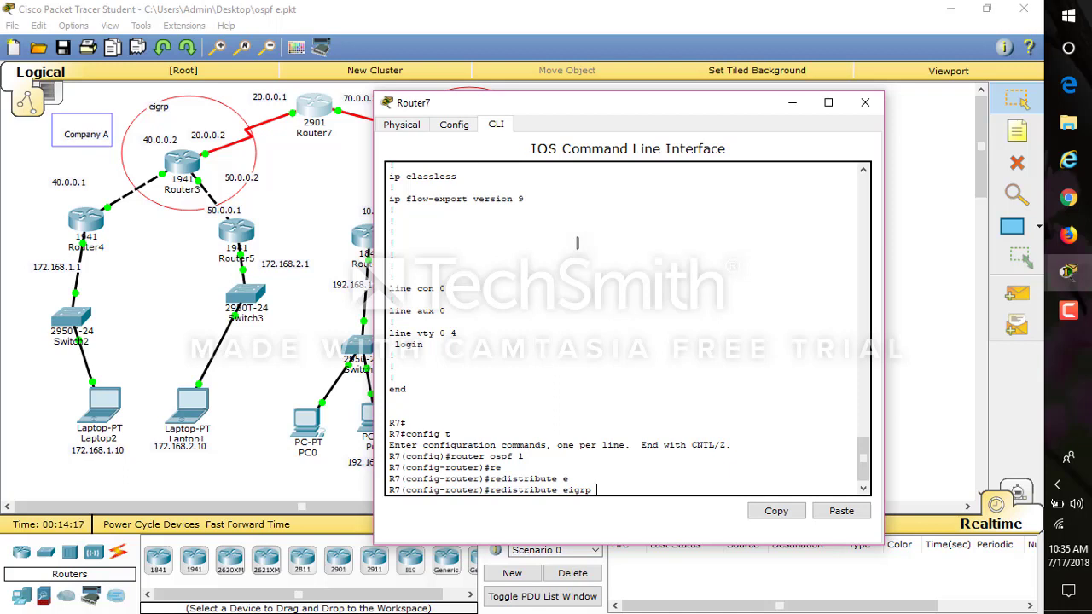
text(?)
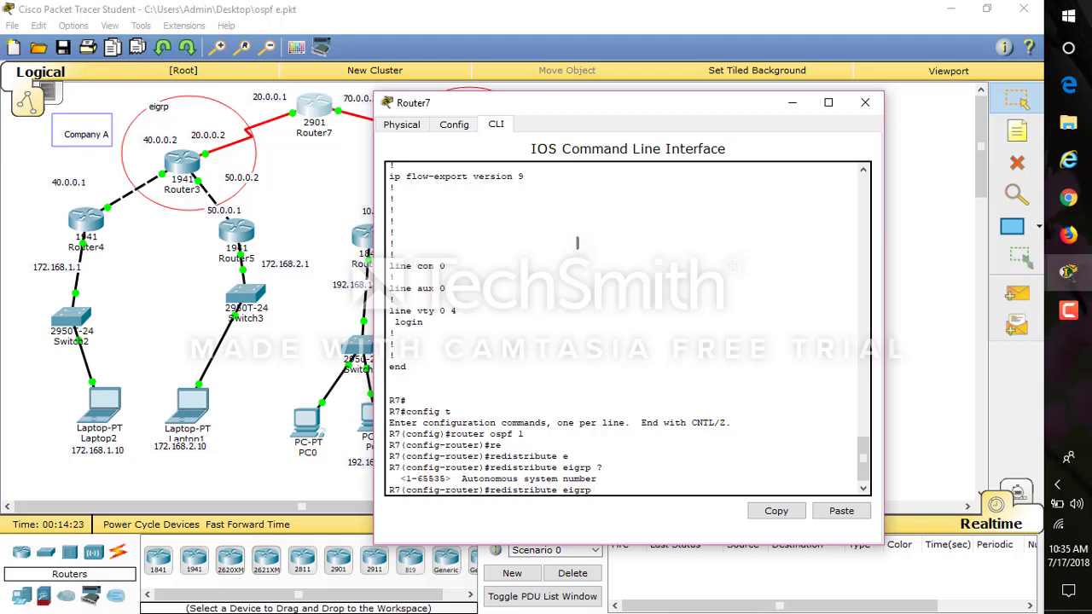
text(1 ?)
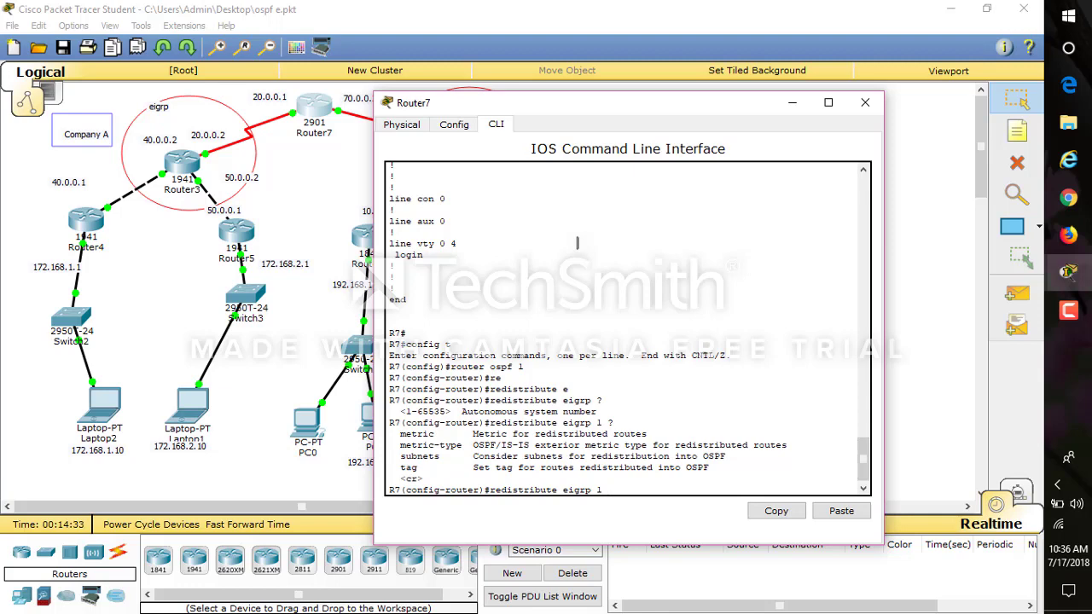
text(su)
key(Tab)
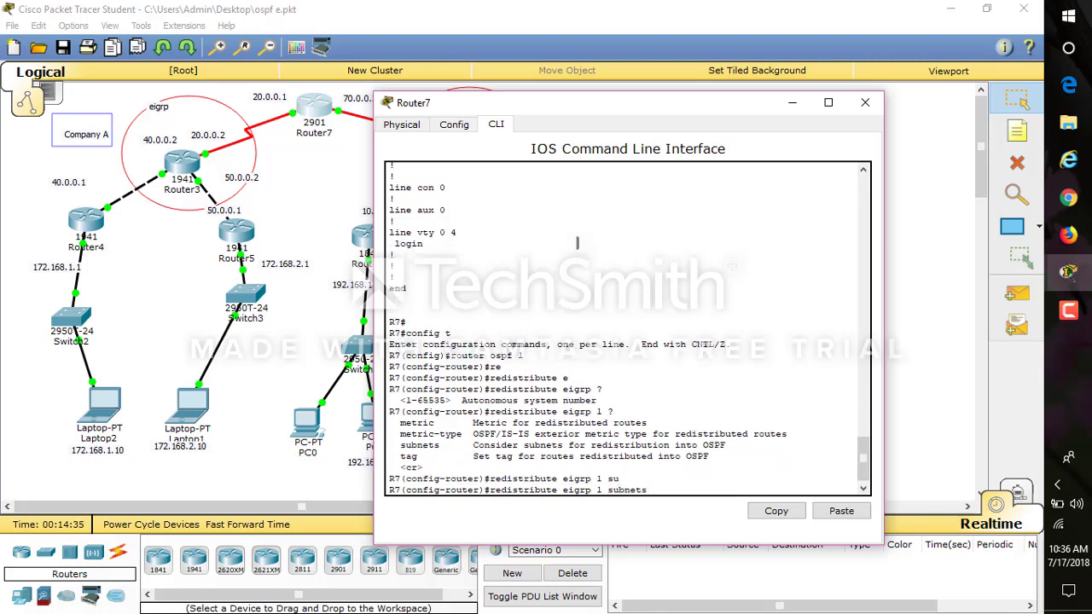
key(Return)
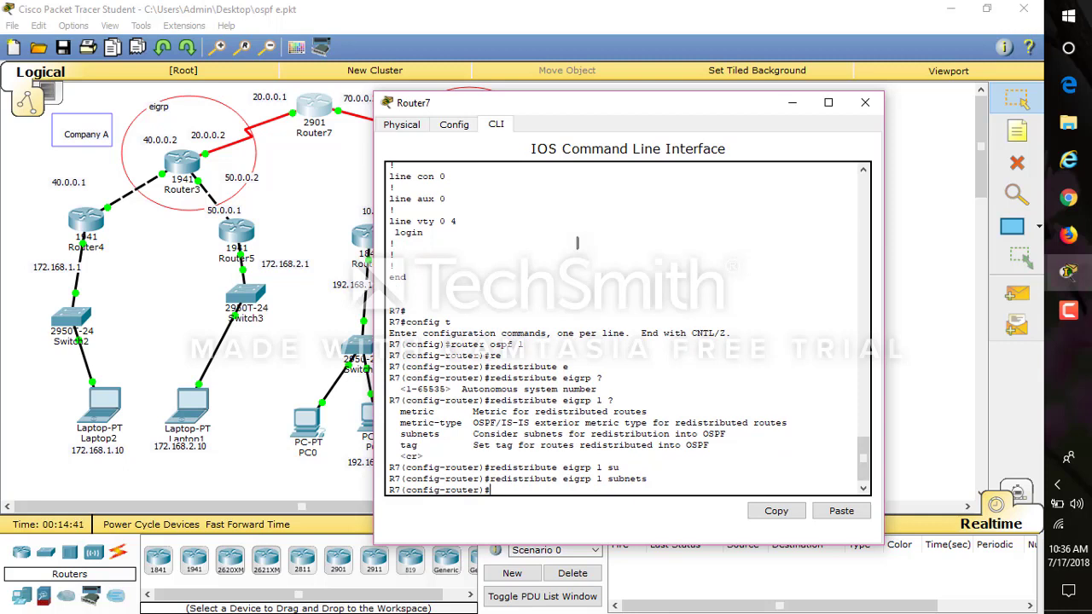
Run show ip route again on Router1 to check its routing table for redistributed EIGRP networks
click(916, 247)
click(551, 263)
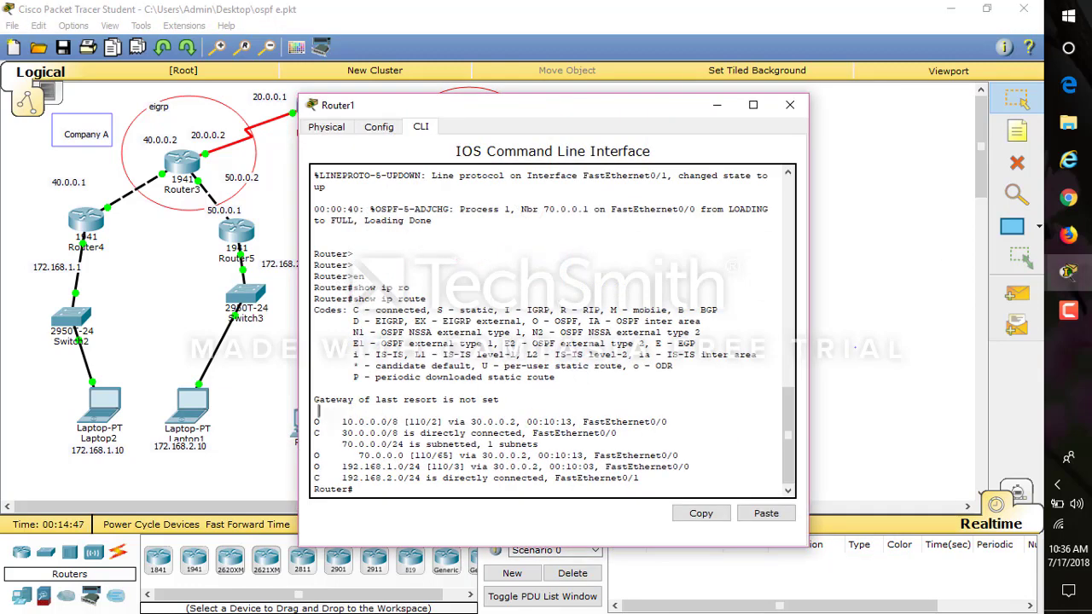
drag(314, 300, 640, 478)
click(595, 424)
key(Up)
key(Return)
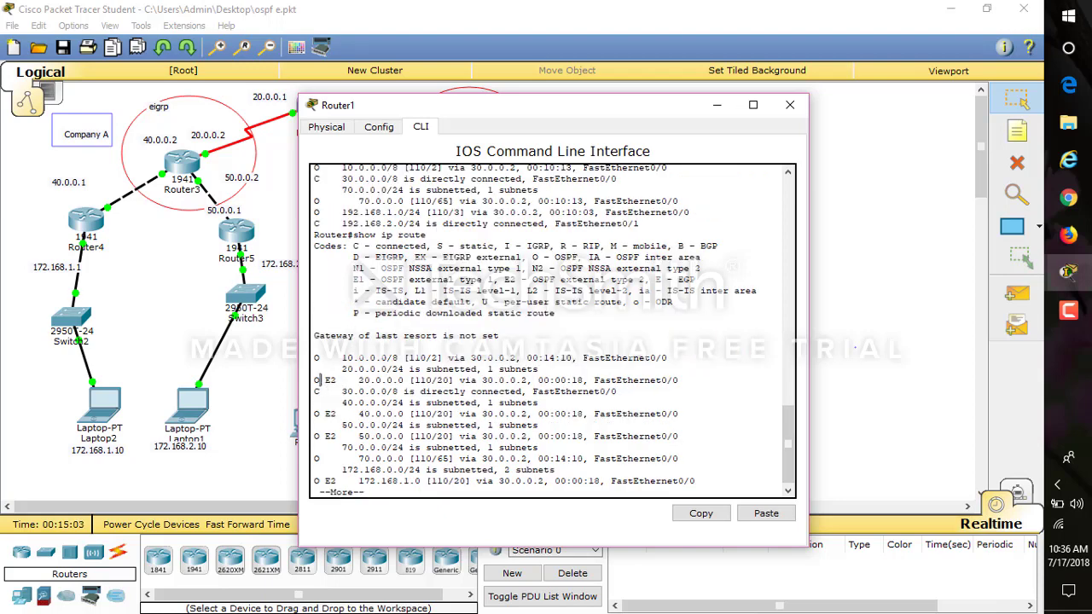
Examine the OSPF external type 1 and type 2 route codes in Router1's routing table, and close its window
drag(353, 281, 650, 281)
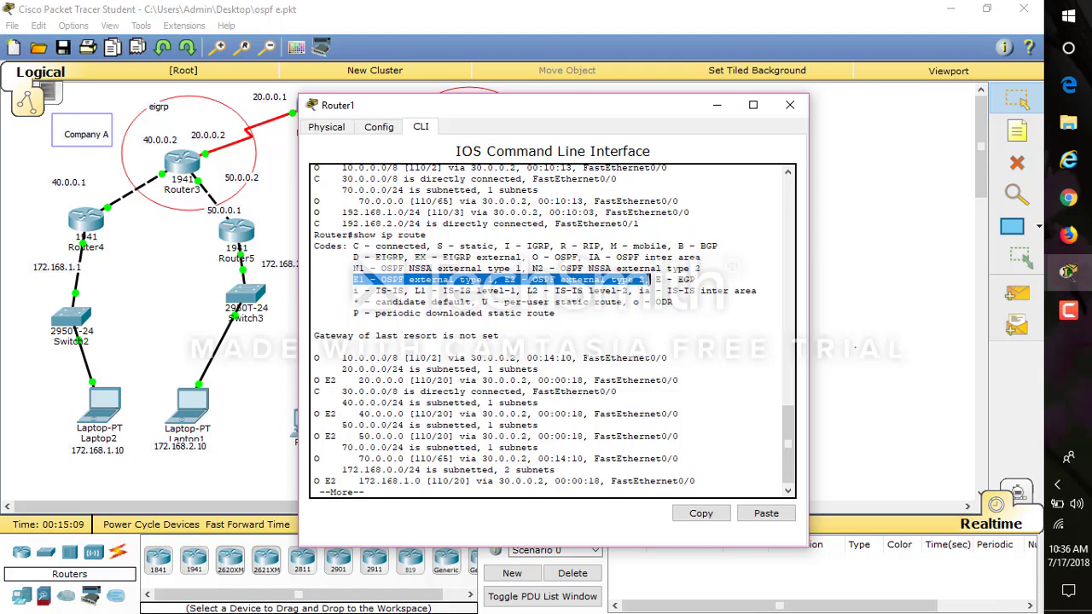
click(457, 389)
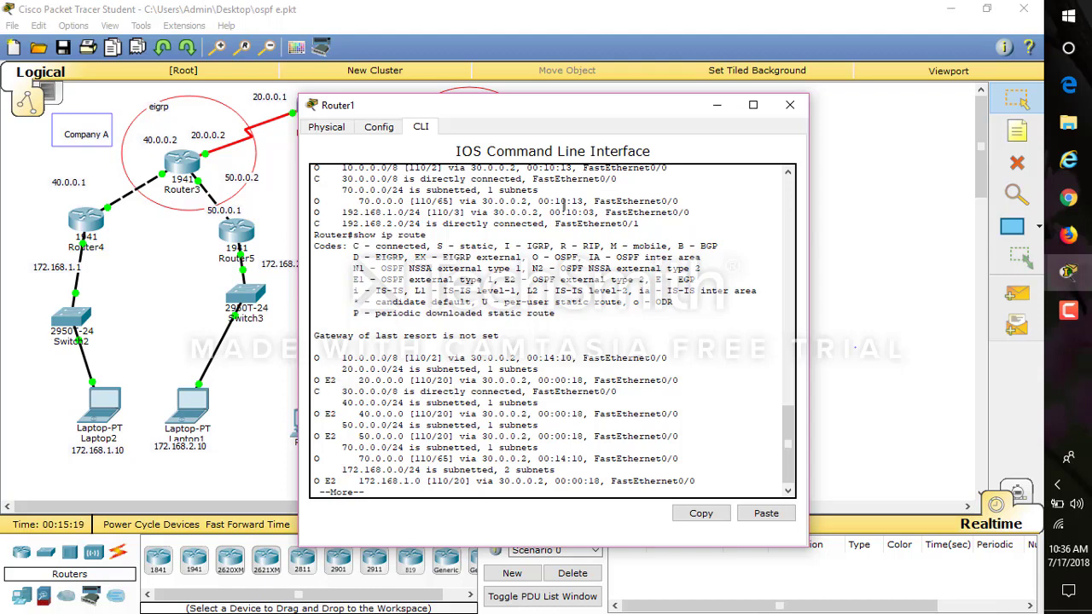
drag(585, 109, 668, 106)
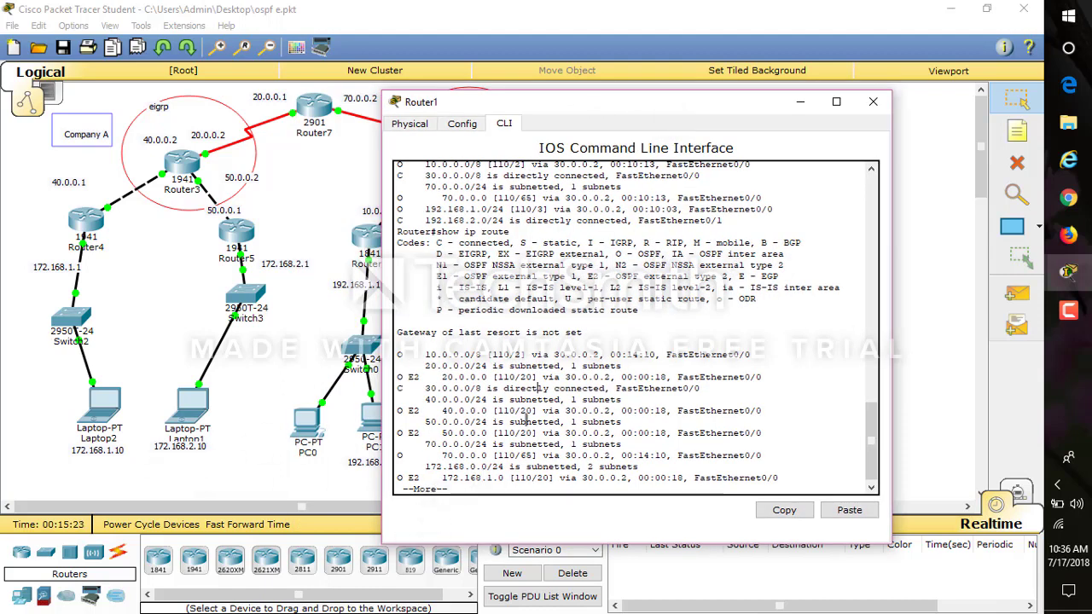
click(877, 109)
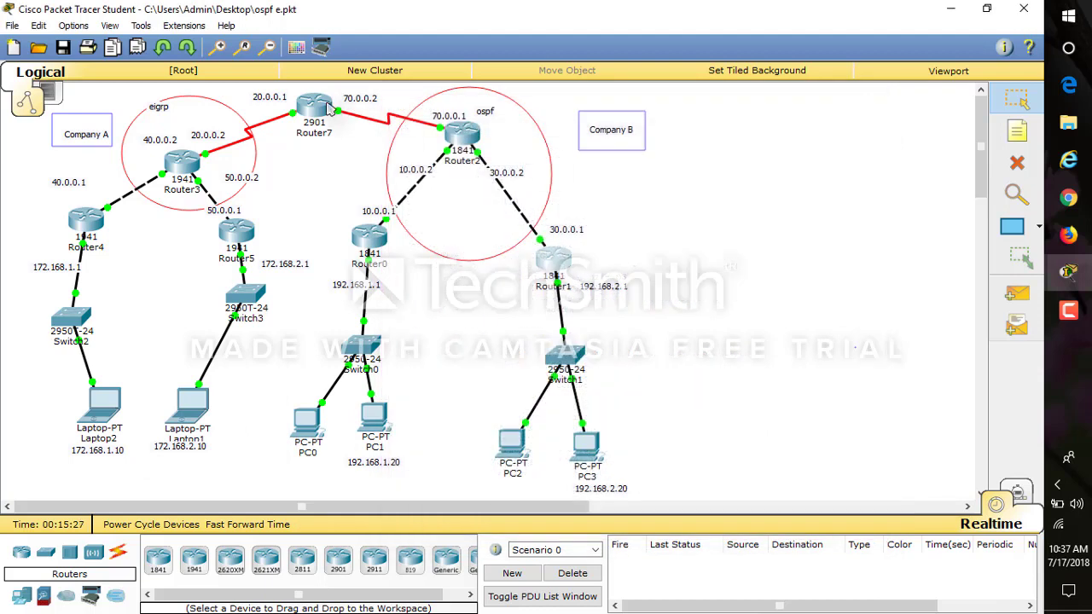
On Router7, exit OSPF configuration and enter the configuration of EIGRP 1 with router eigrp 1
mouse_move(328, 106)
click(310, 103)
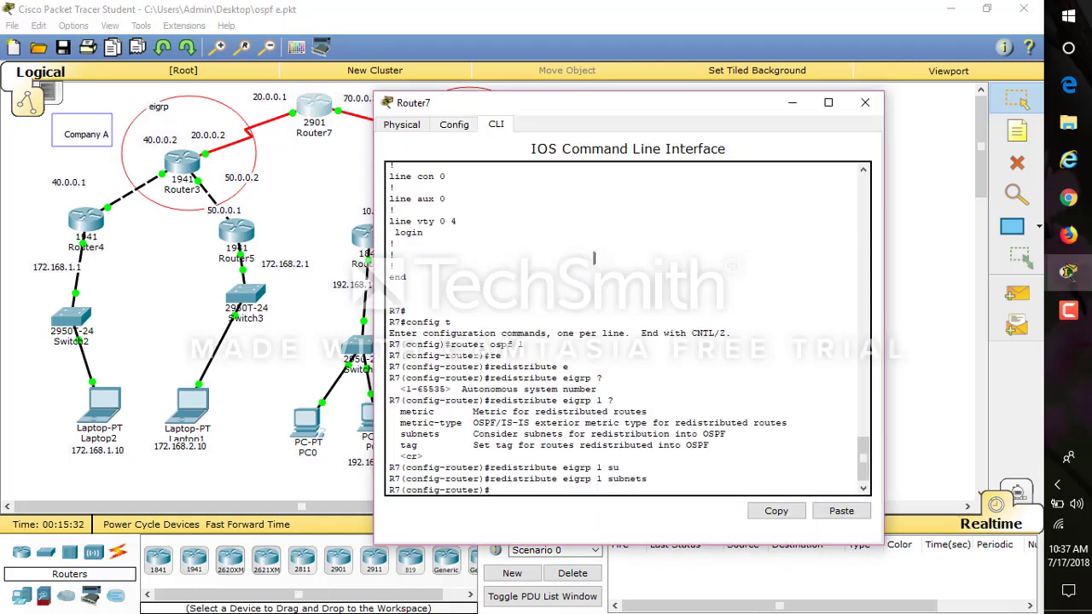
text(exit)
key(Return)
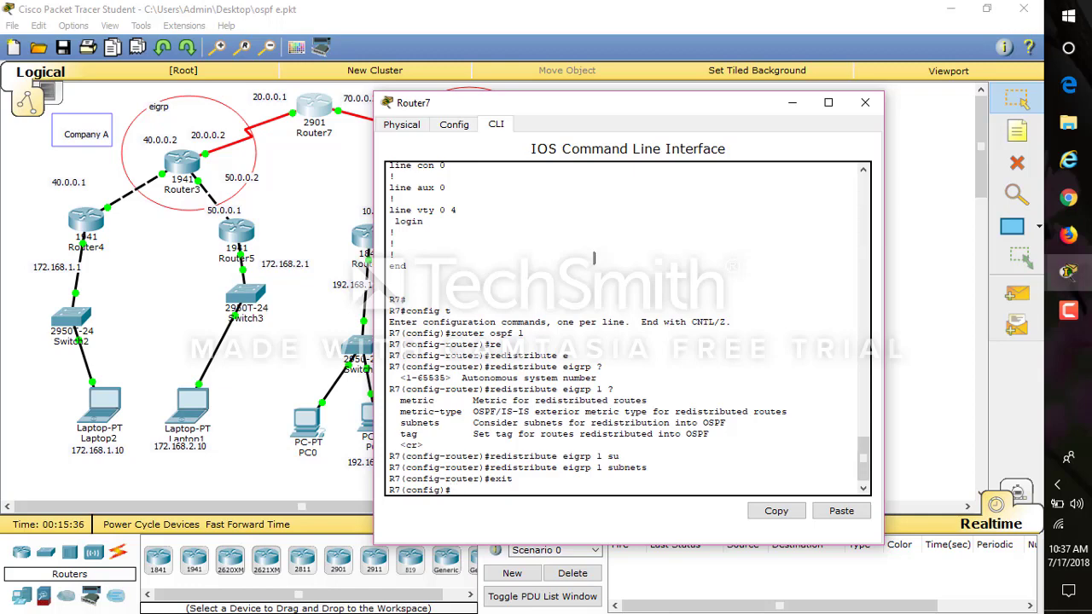
text(route)
key(Tab)
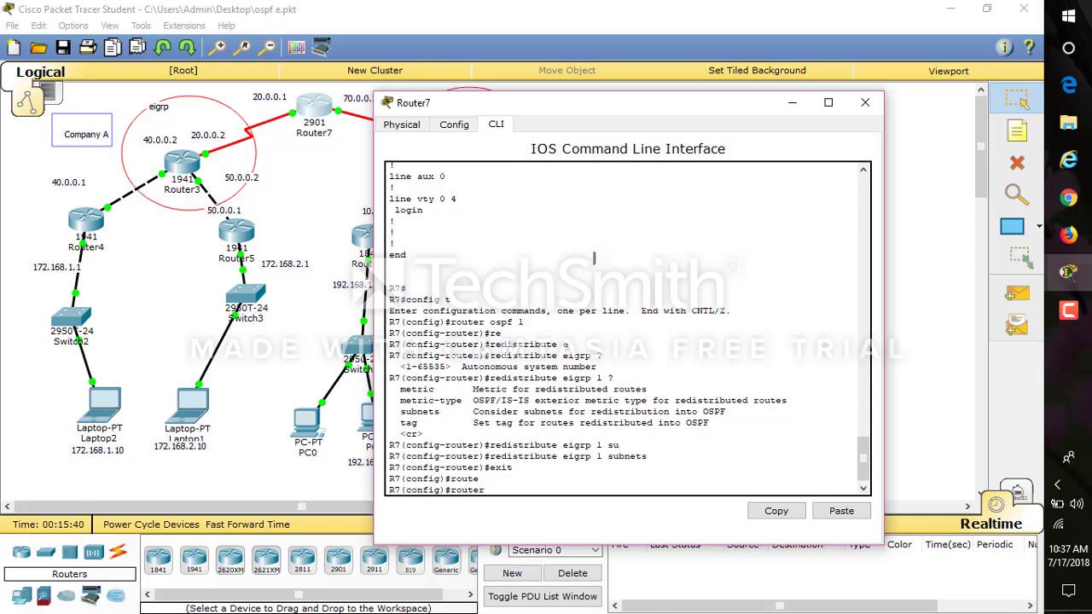
text(e)
key(Tab)
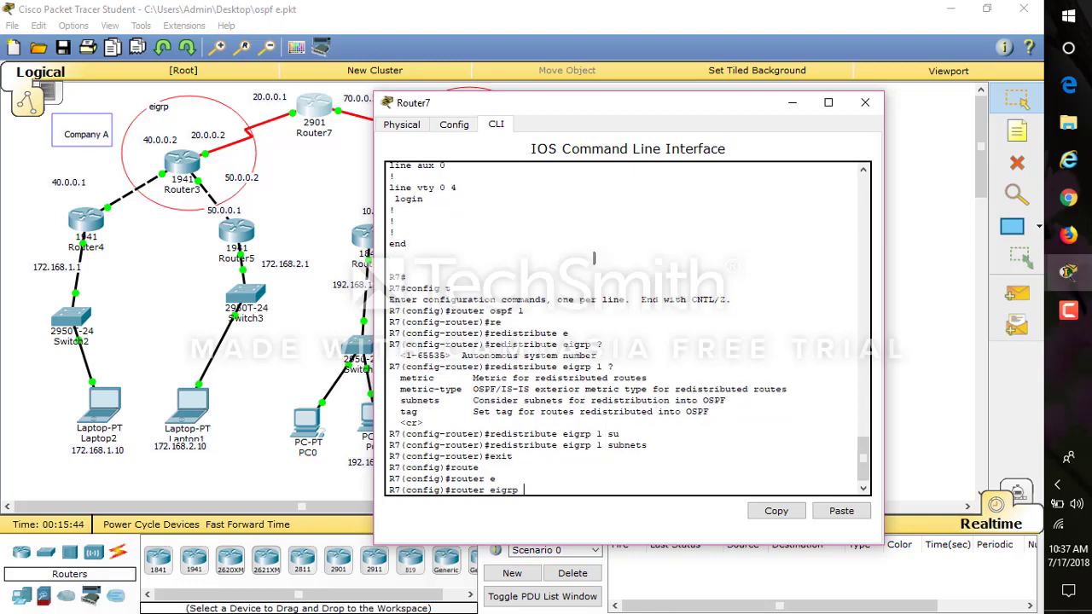
text(1)
key(Return)
Start the redistribute ospf 1 metric command in Router7's EIGRP configuration, consulting the inline help for the process ID, options and metric values
text(re)
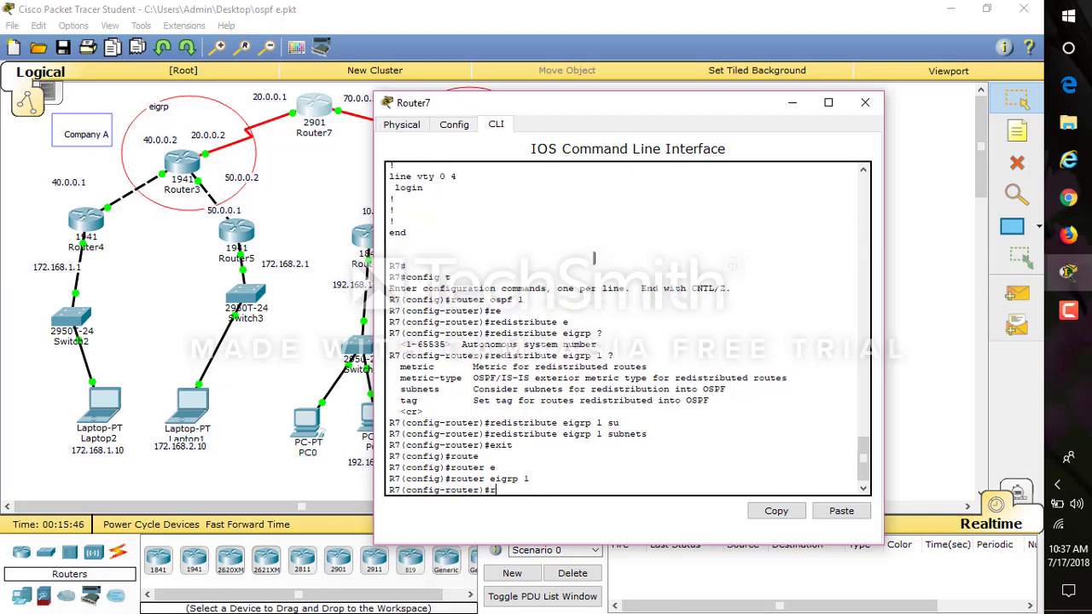
key(Tab)
text(o)
key(Tab)
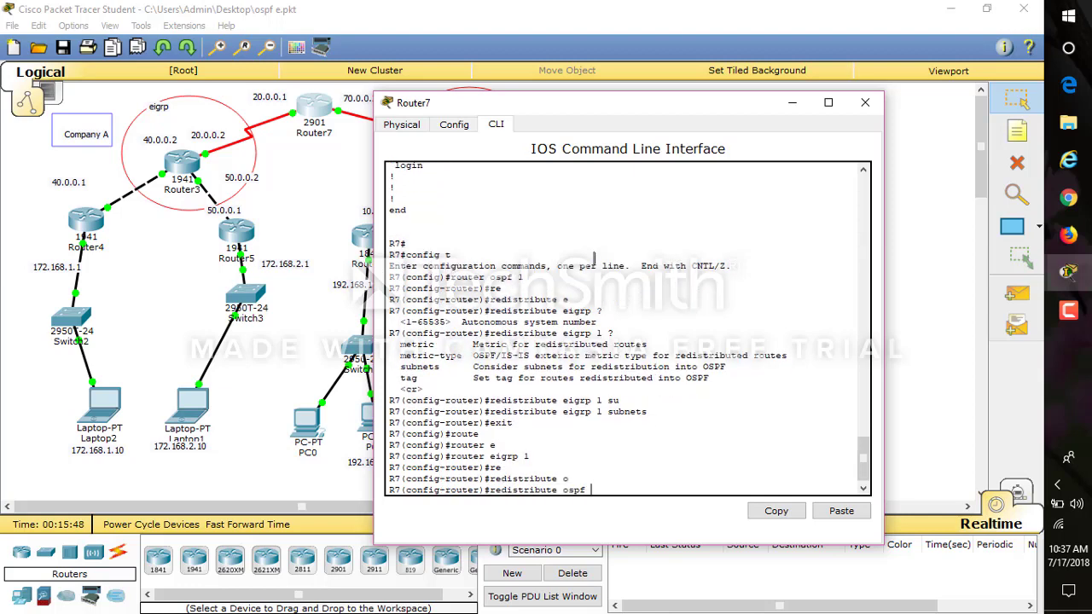
text(?)
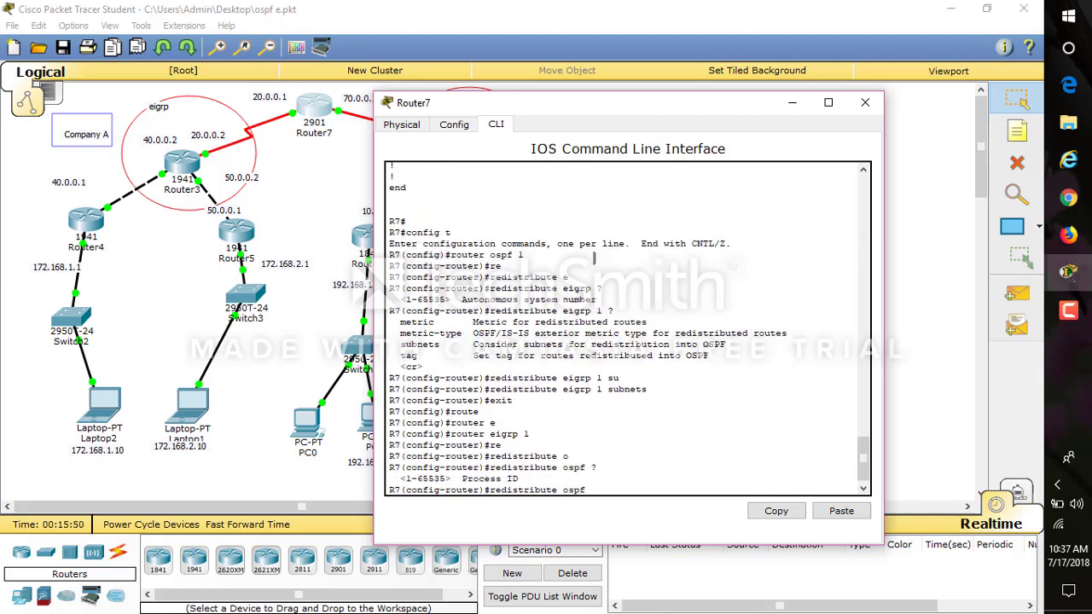
text(1)
text(?)
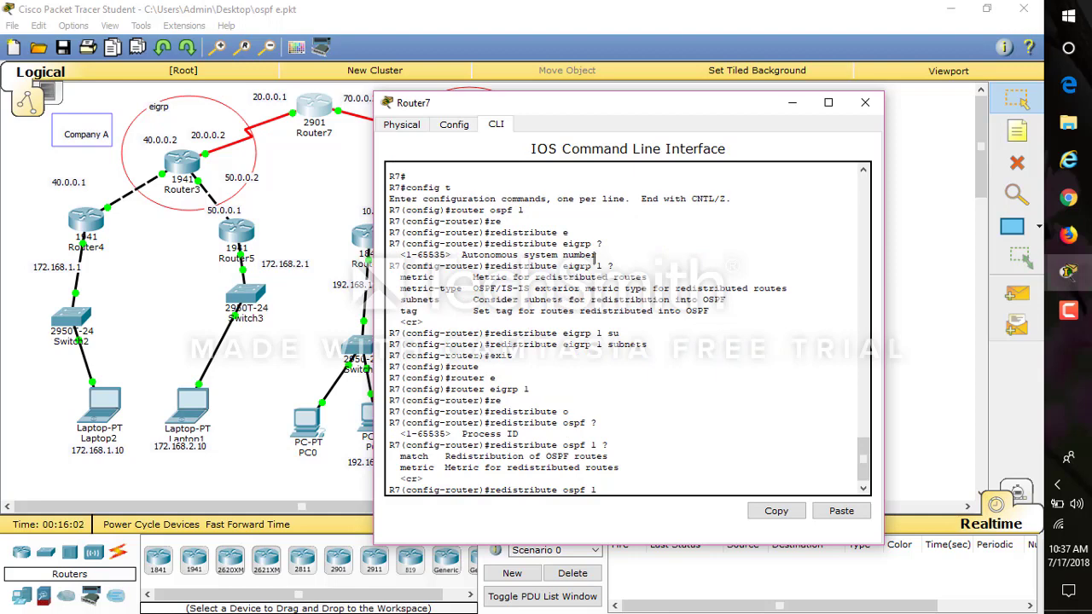
text(met)
drag(401, 299, 430, 300)
key(Tab)
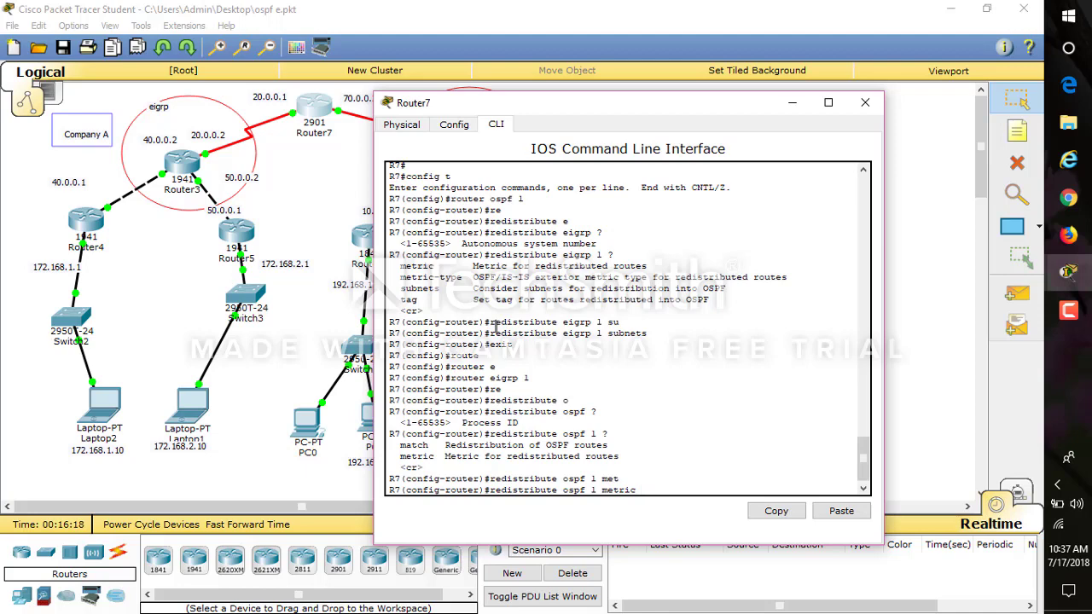
text(?)
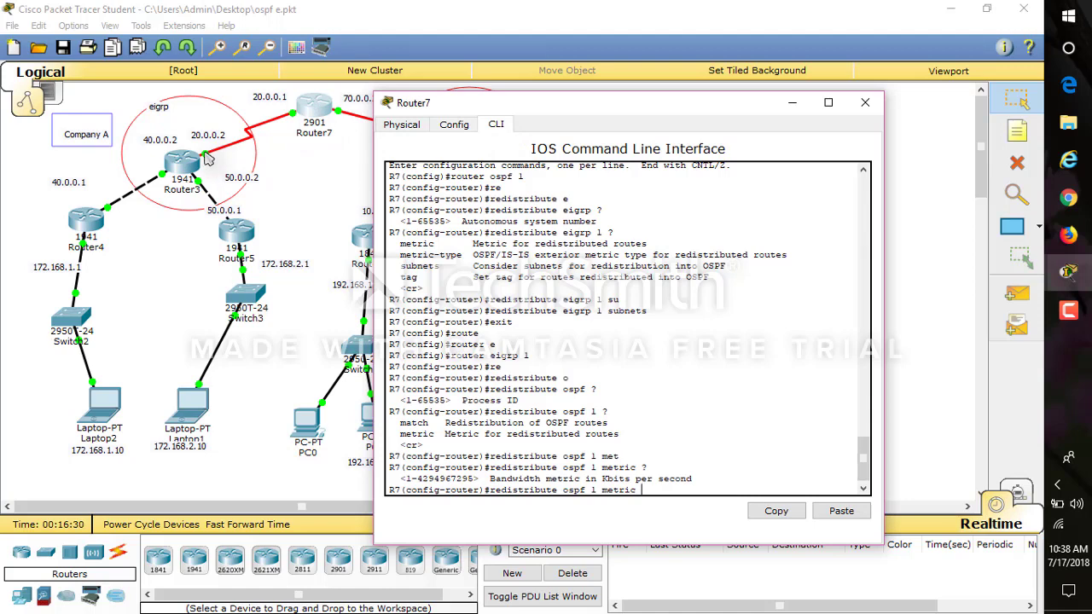
Open Router3's command line, quit the paged configuration output and enter en
click(315, 183)
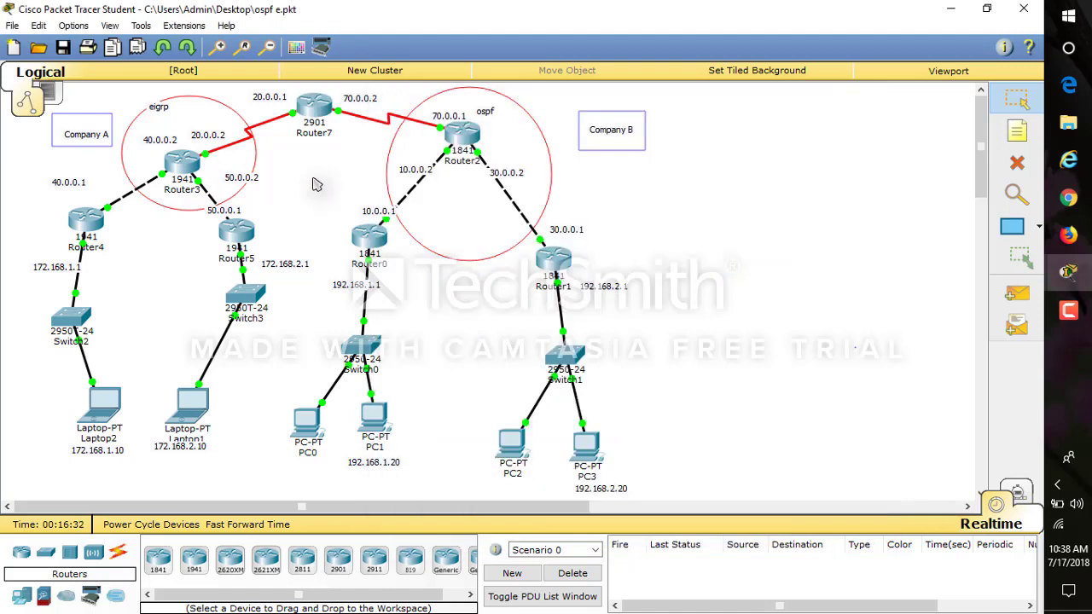
mouse_move(206, 158)
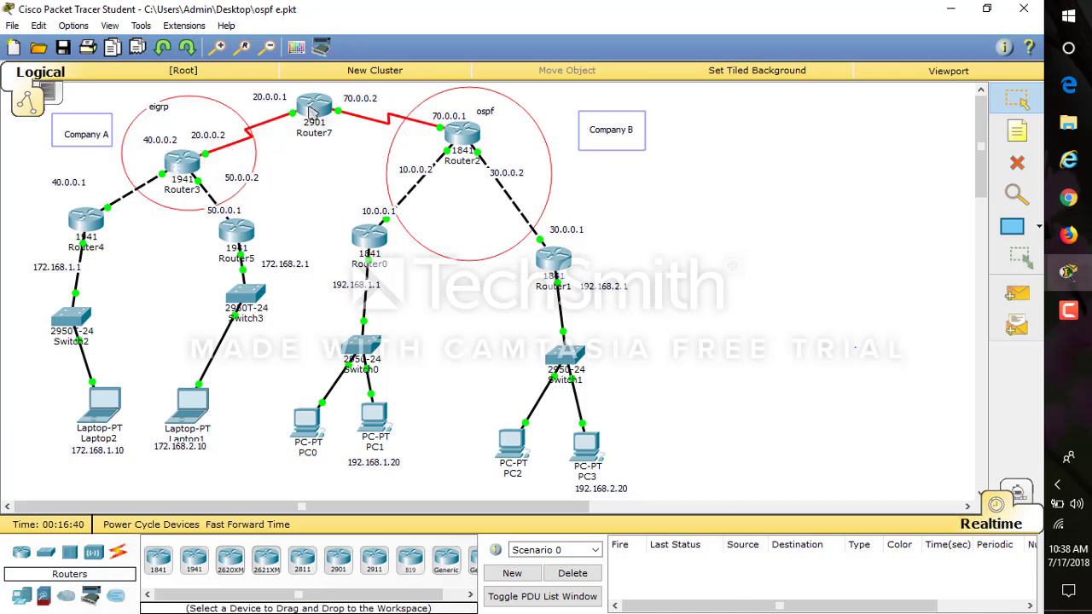
mouse_move(313, 112)
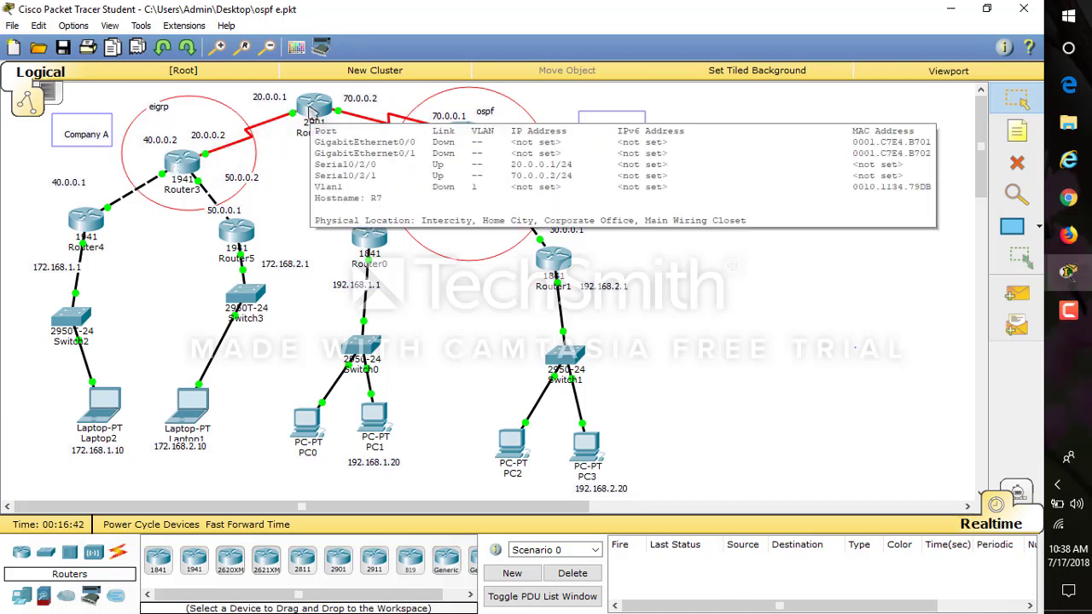
click(182, 161)
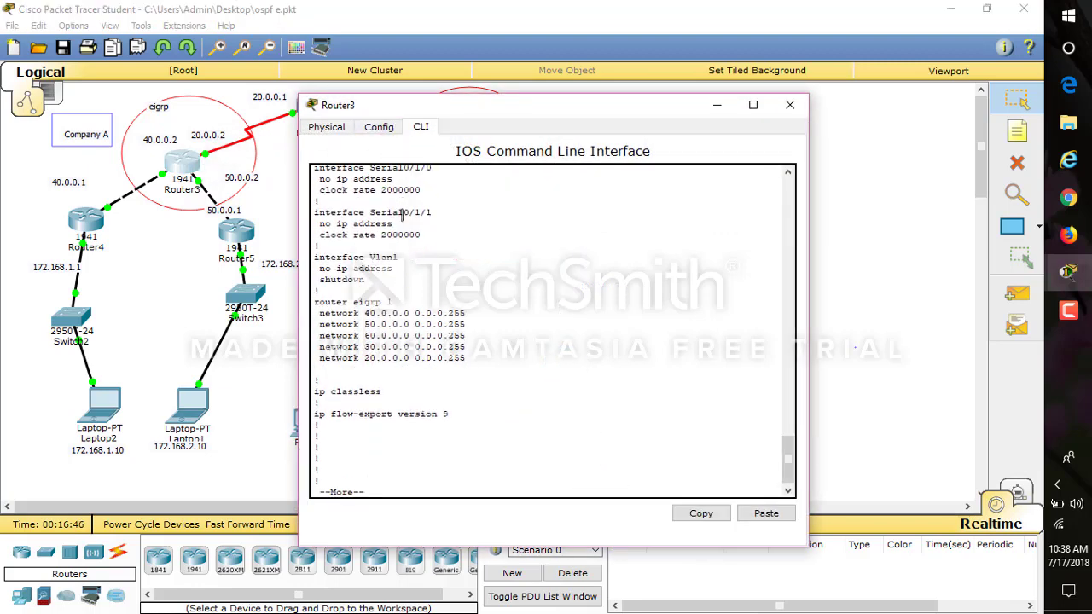
text(qen)
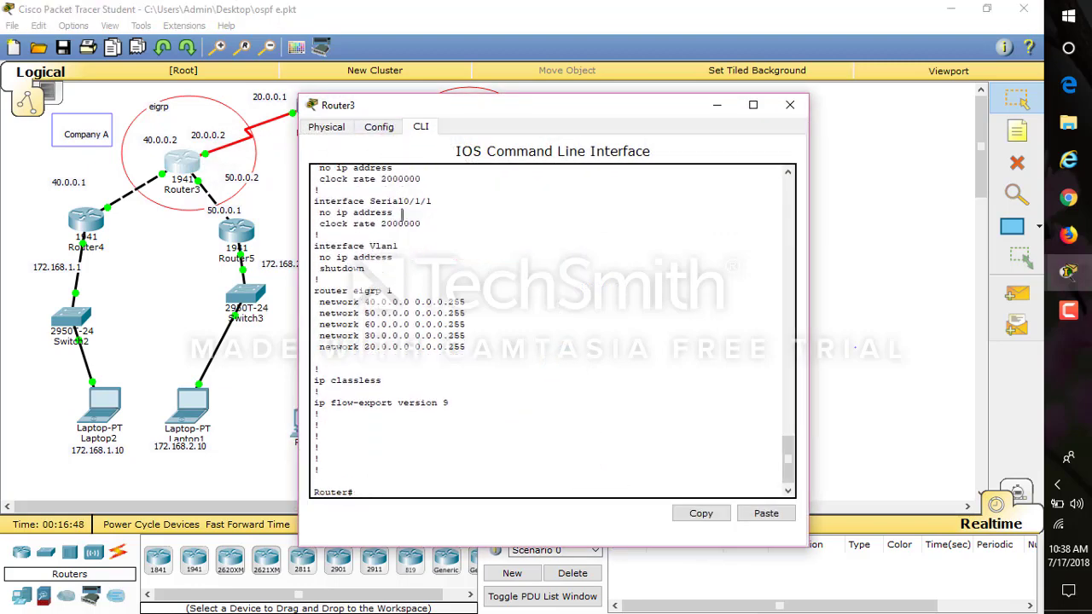
key(Return)
Run show interfaces serial 0/0/0 on Router3 and examine its MTU, bandwidth, delay, reliability and load values
text(show in)
key(Tab)
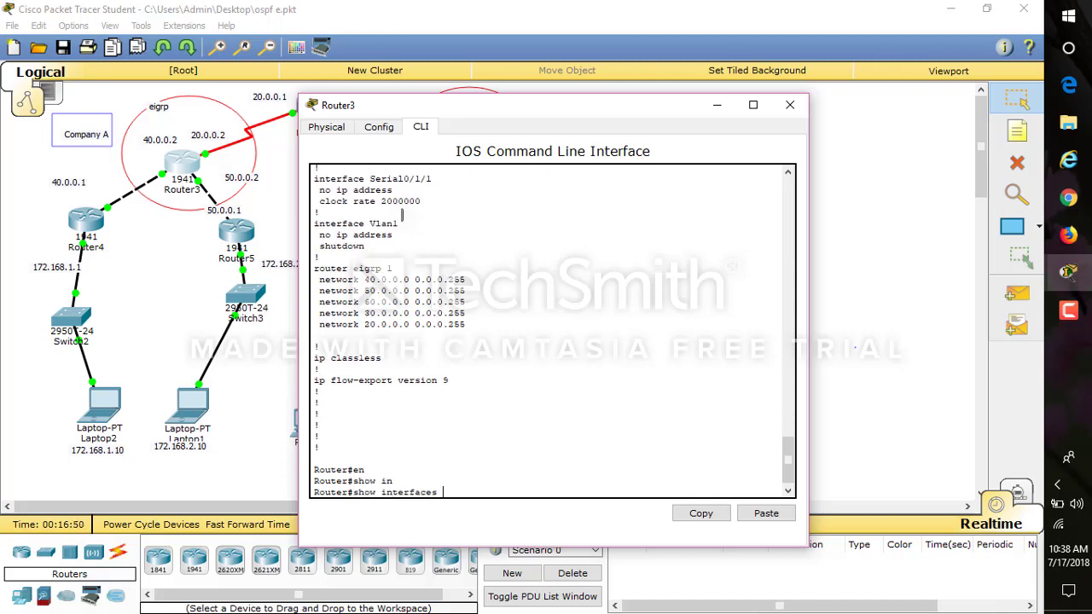
text(d=se)
key(BackSpace)
key(BackSpace)
key(BackSpace)
text(se)
key(Tab)
text(0/0/0)
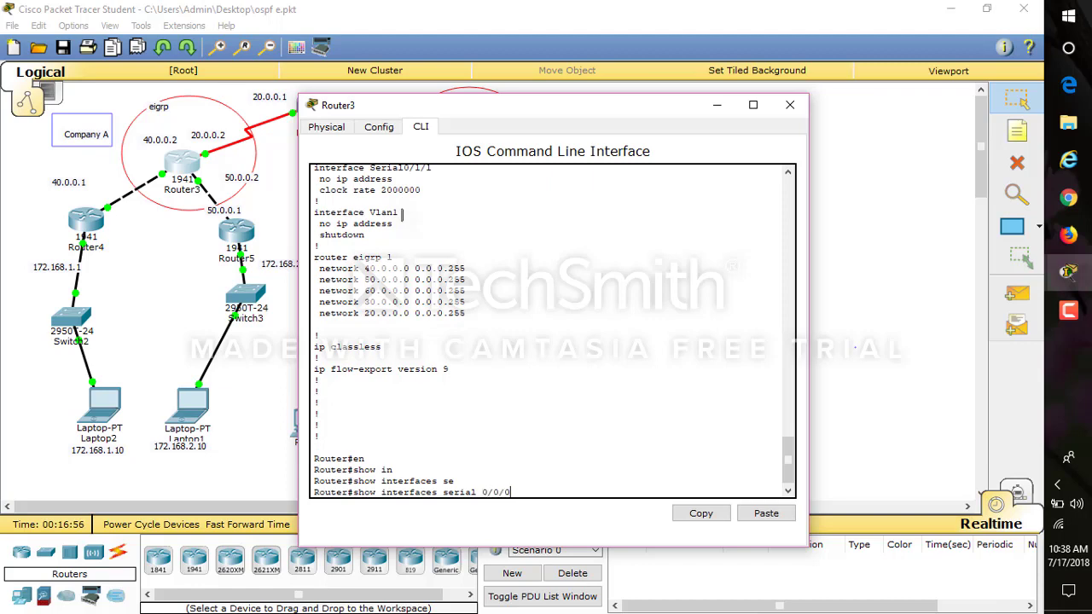
key(Return)
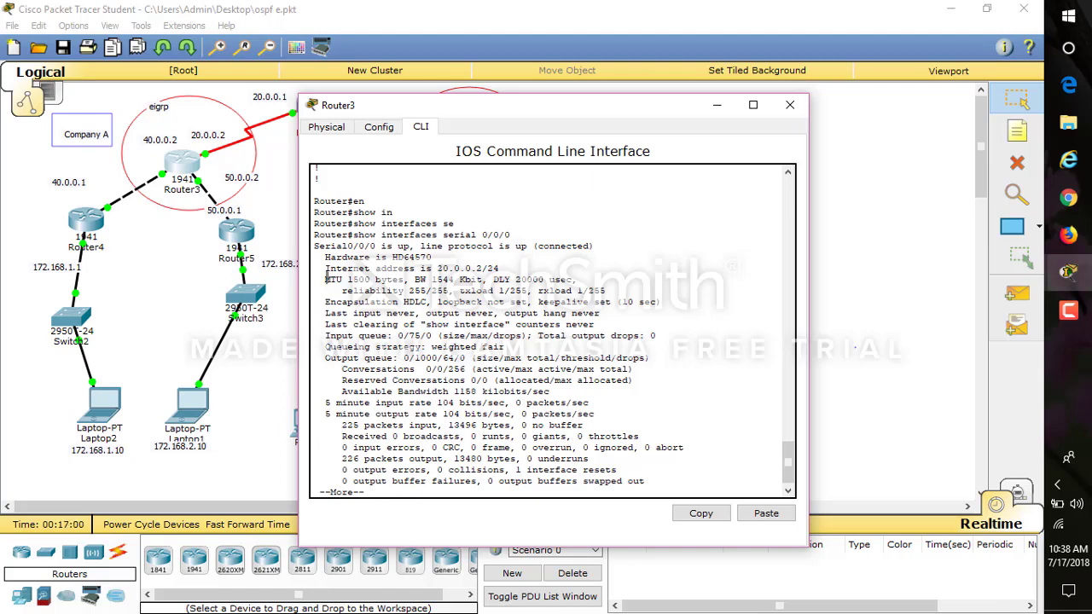
drag(326, 275, 606, 291)
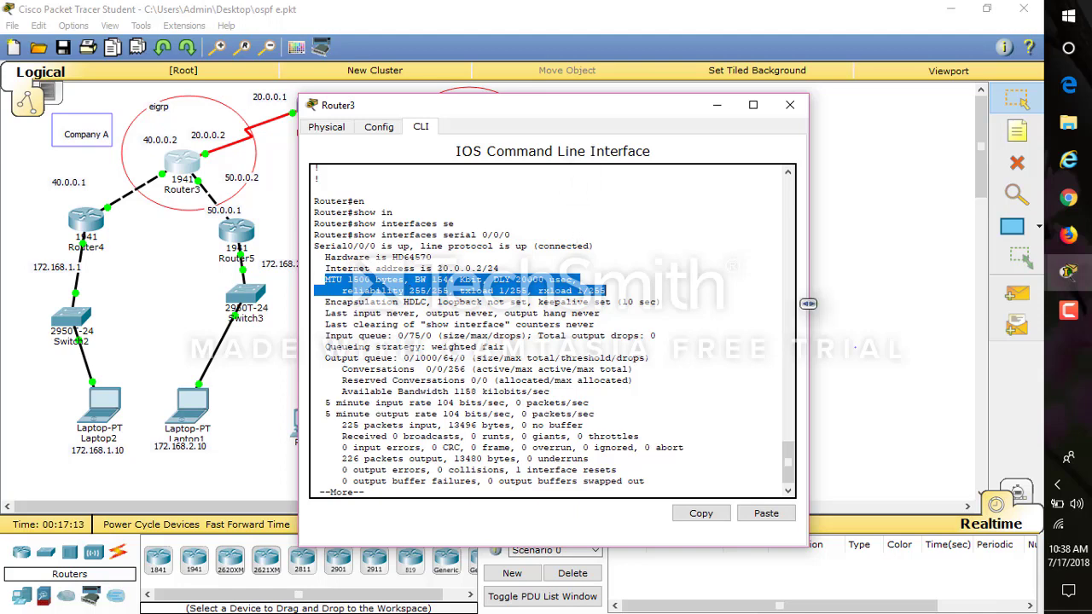
Arrange the Router3 and Router7 command-line windows side by side so the interface values stay readable
drag(496, 110, 287, 149)
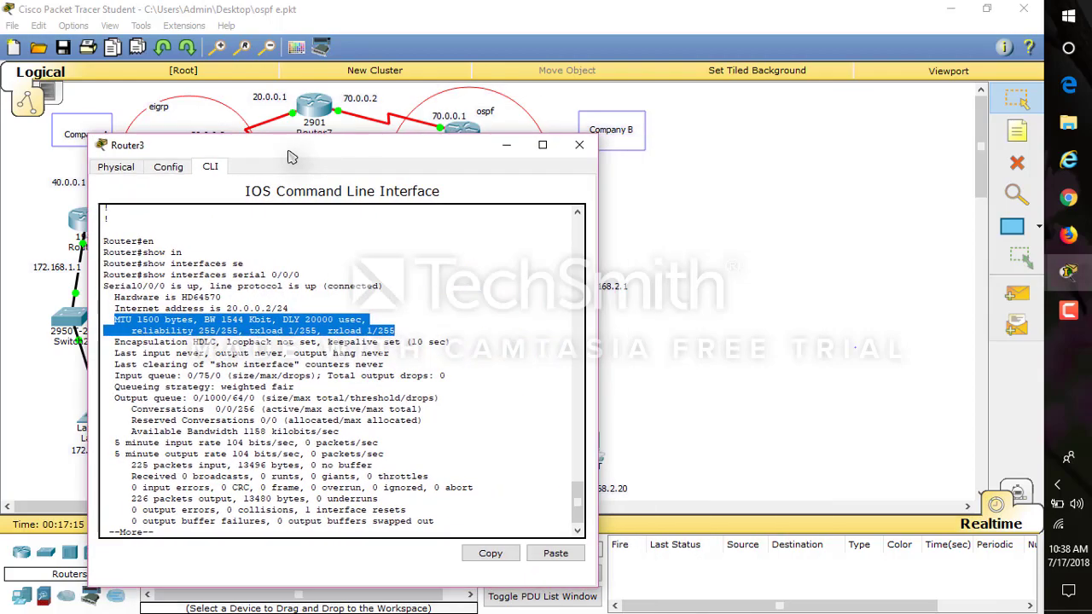
click(1069, 272)
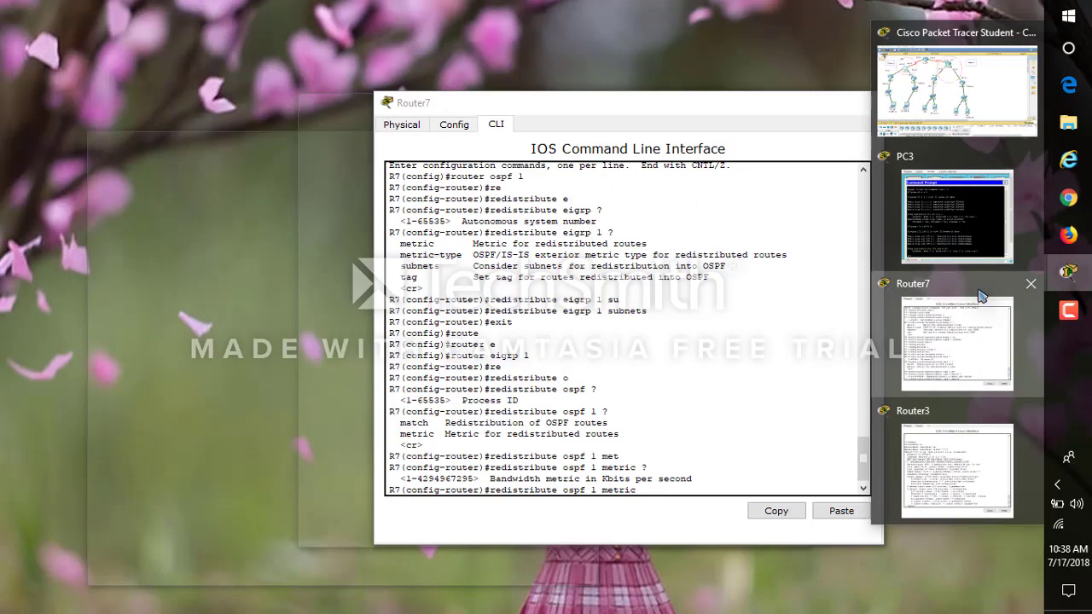
click(980, 295)
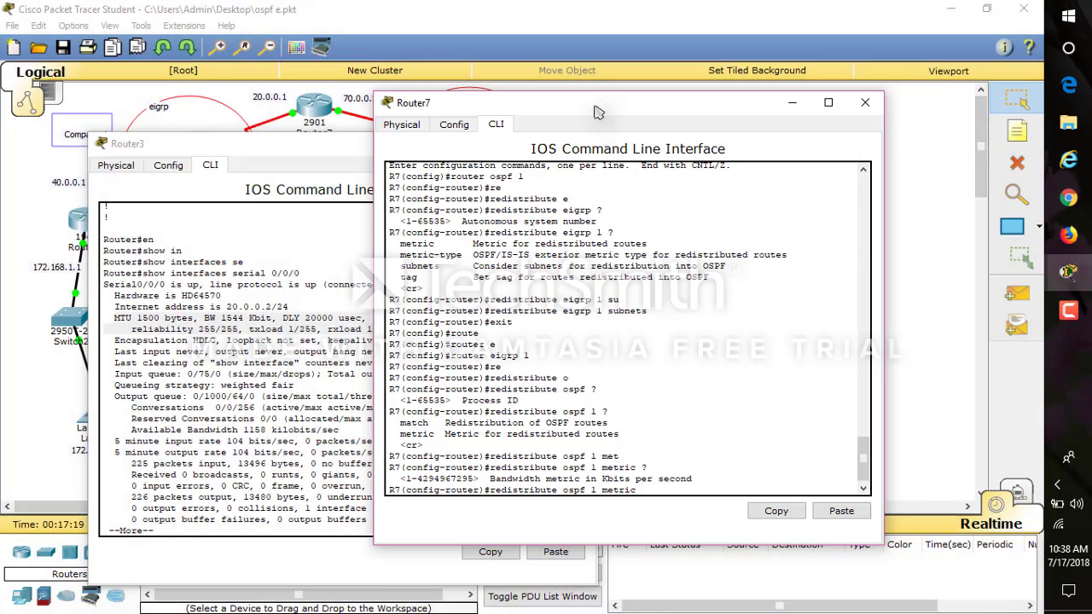
drag(600, 114, 745, 86)
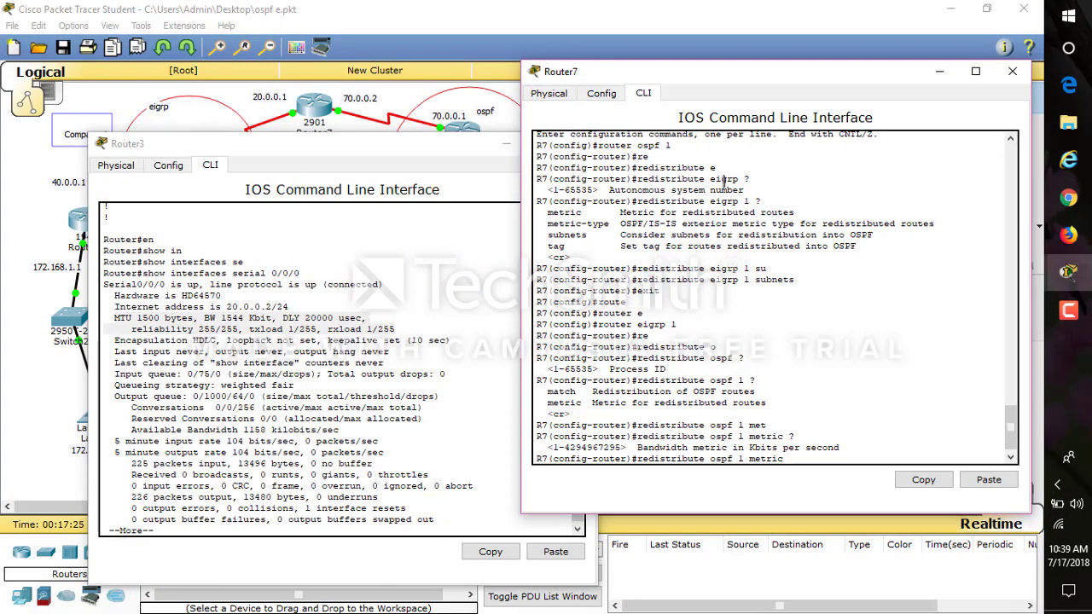
text(1500)
text(200)
key(BackSpace)
key(BackSpace)
key(BackSpace)
text(?)
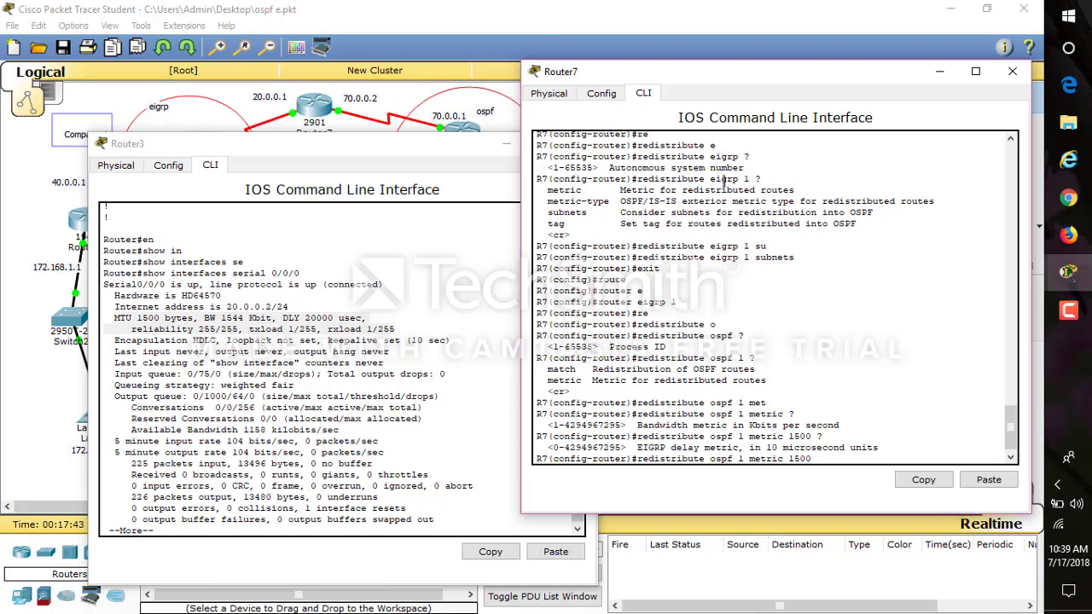
text(200 ?)
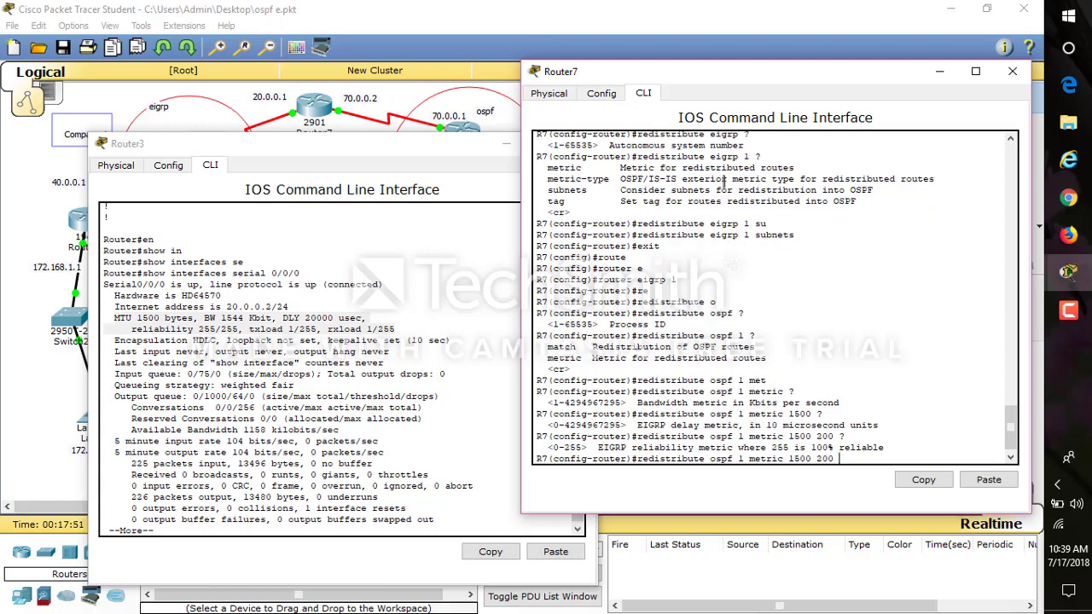
text(255 ?)
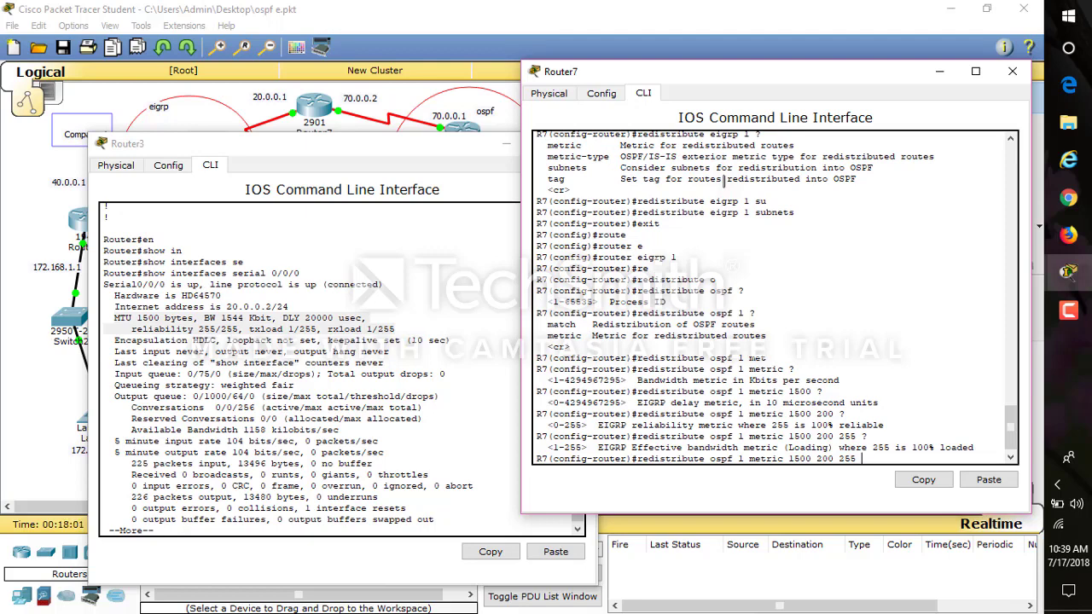
text(1)
text( ?)
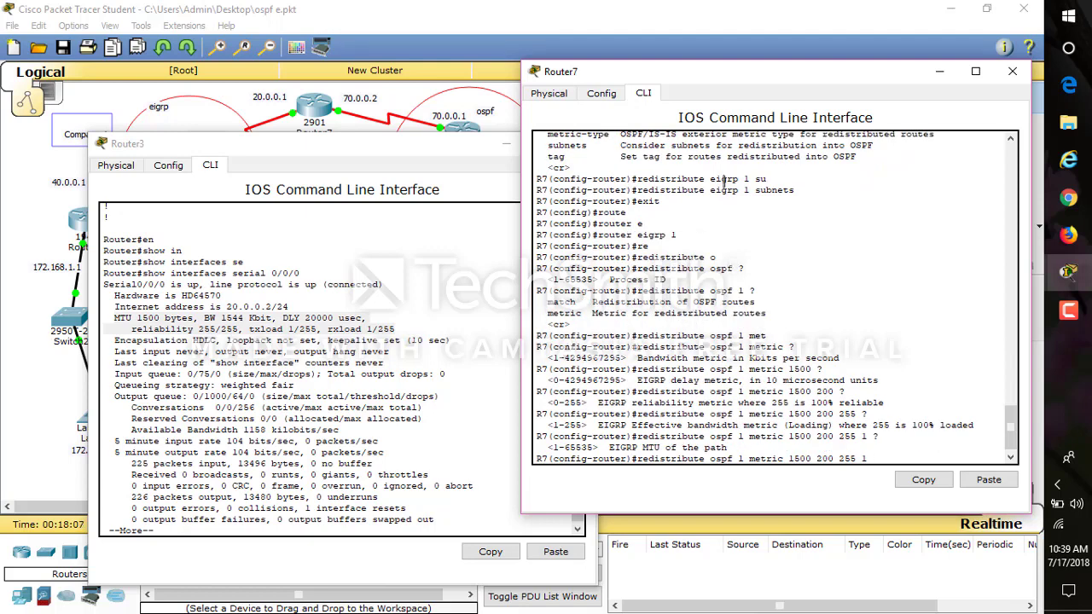
text(1500)
key(Return)
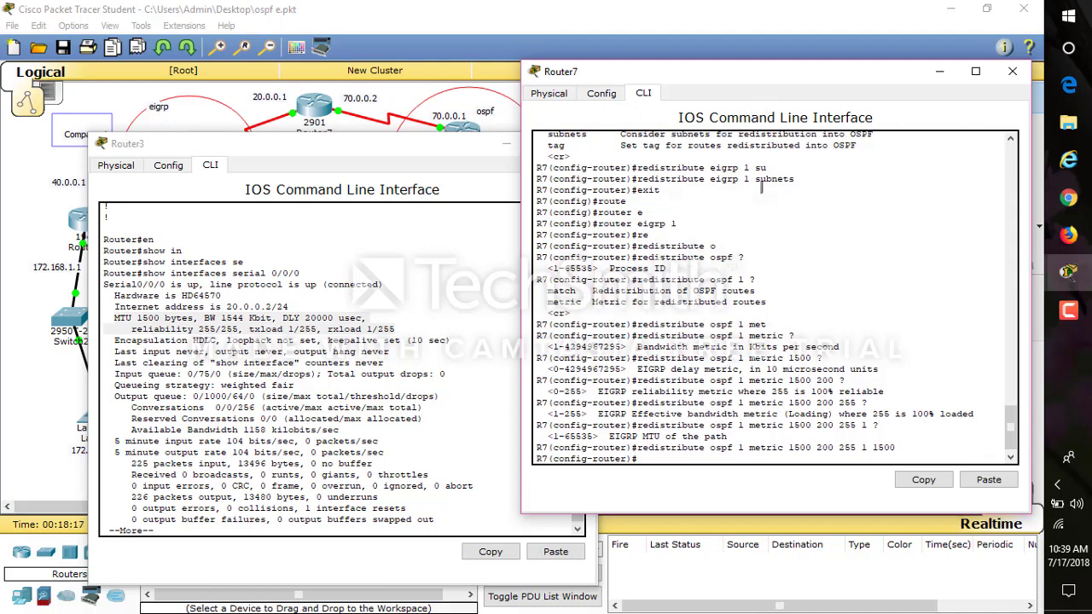
Close the Router7 and Router3 windows and display Router4's full routing table with show ip route
click(1013, 71)
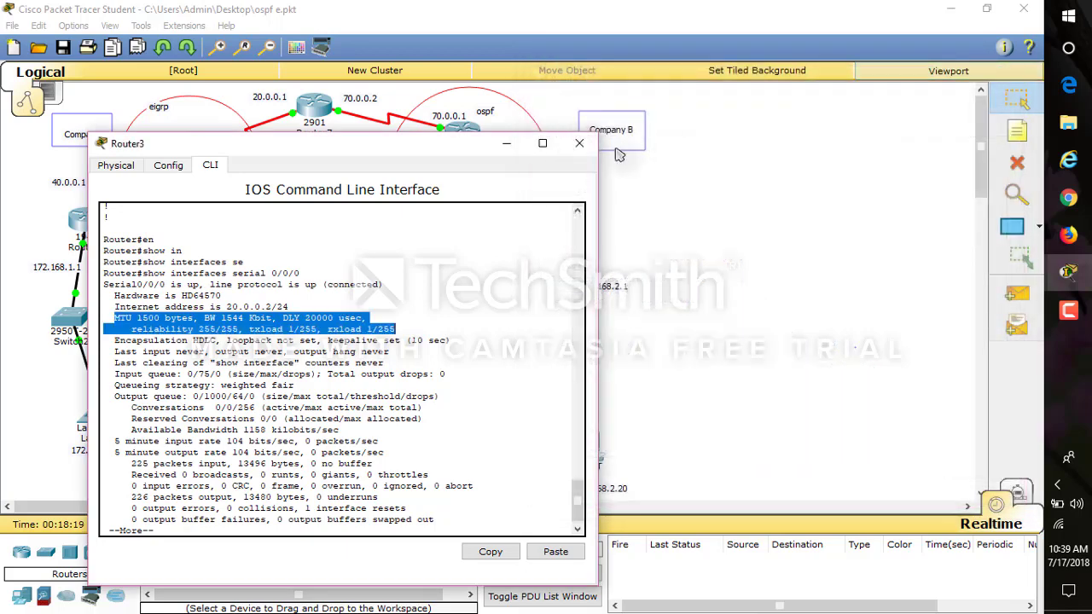
click(576, 141)
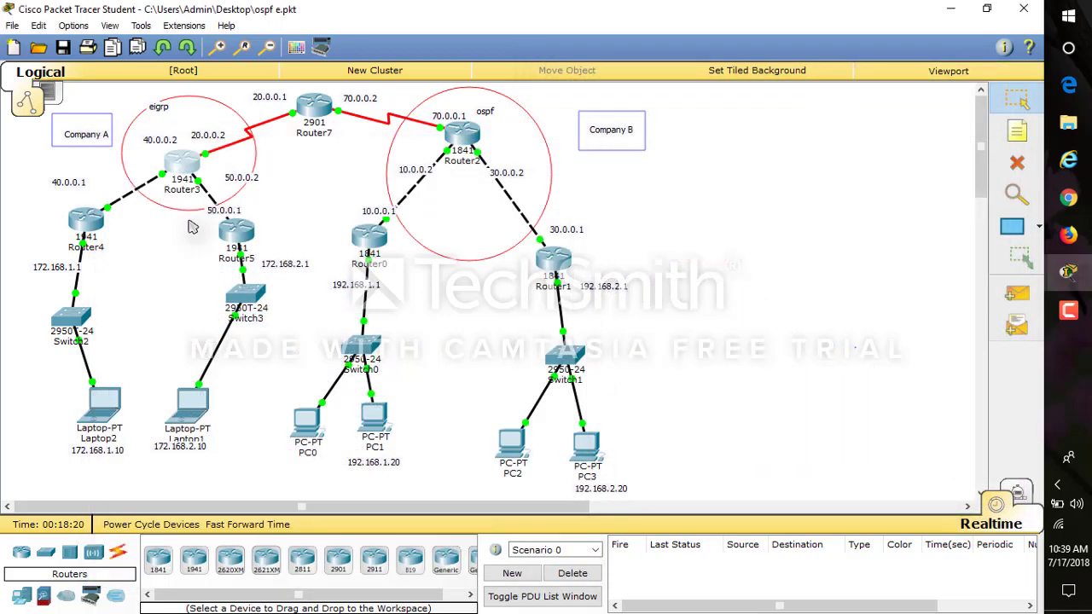
click(82, 227)
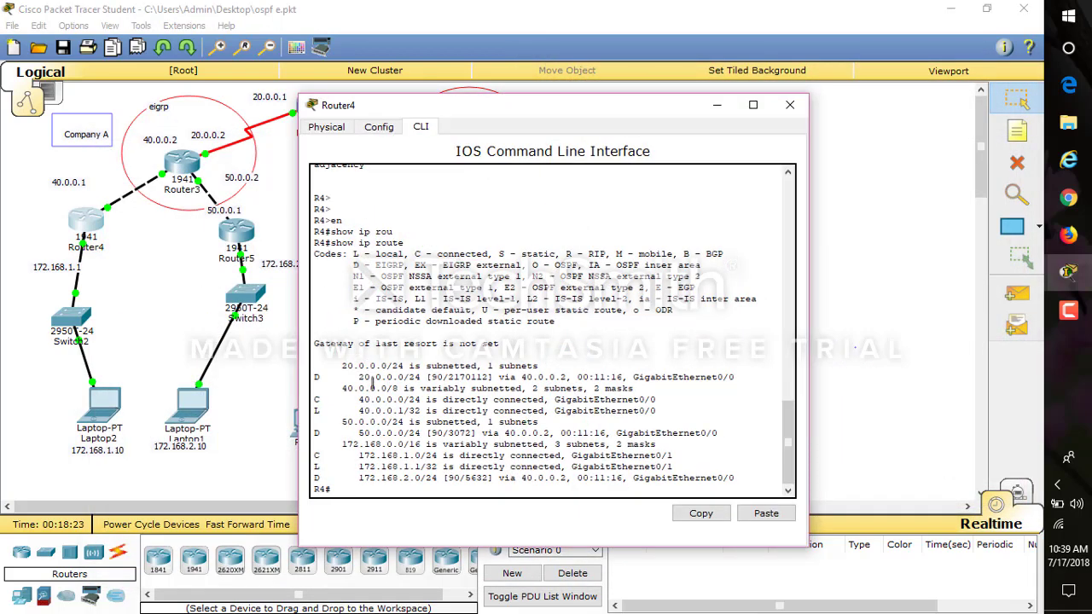
drag(315, 376, 331, 377)
key(Up)
key(Return)
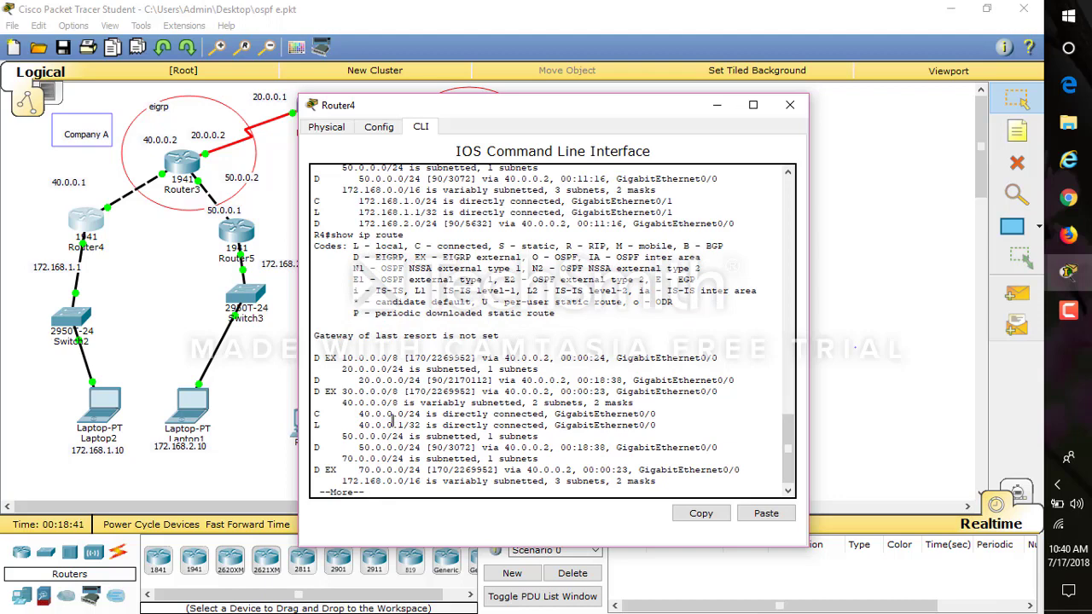
key(space)
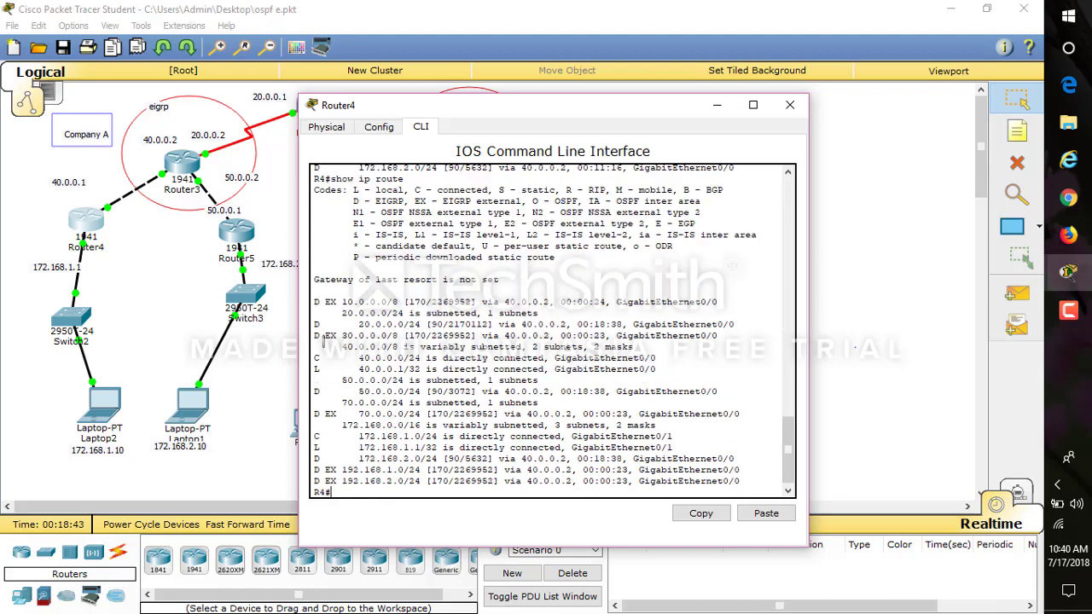
Examine the D EX routes and the EX code legend in Router4's routing table and return to the topology
drag(325, 338, 337, 337)
drag(415, 201, 523, 201)
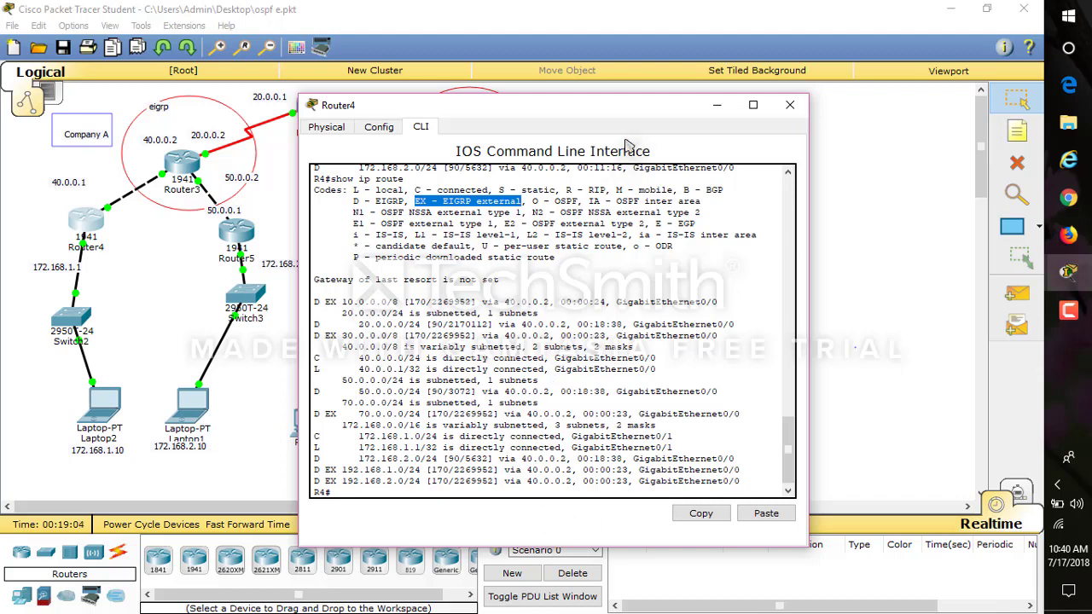
click(627, 98)
drag(573, 117, 295, 115)
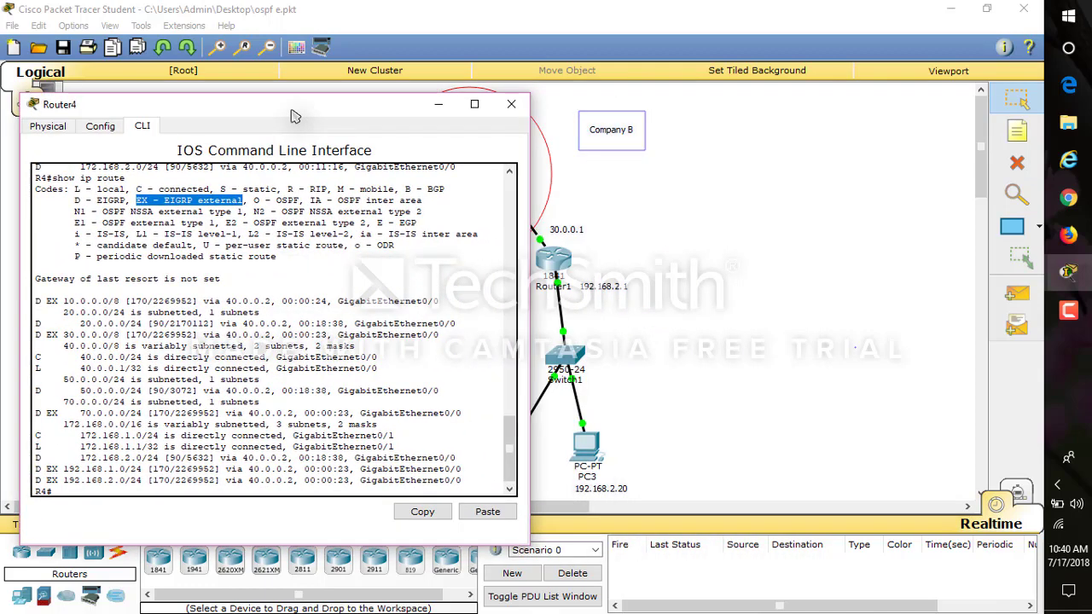
click(543, 158)
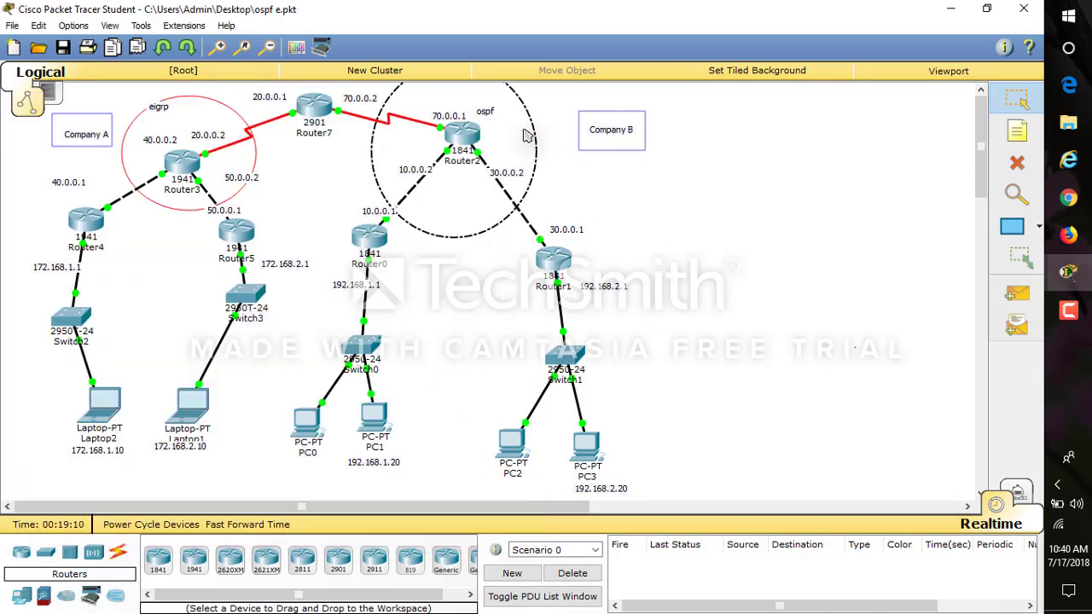
click(743, 244)
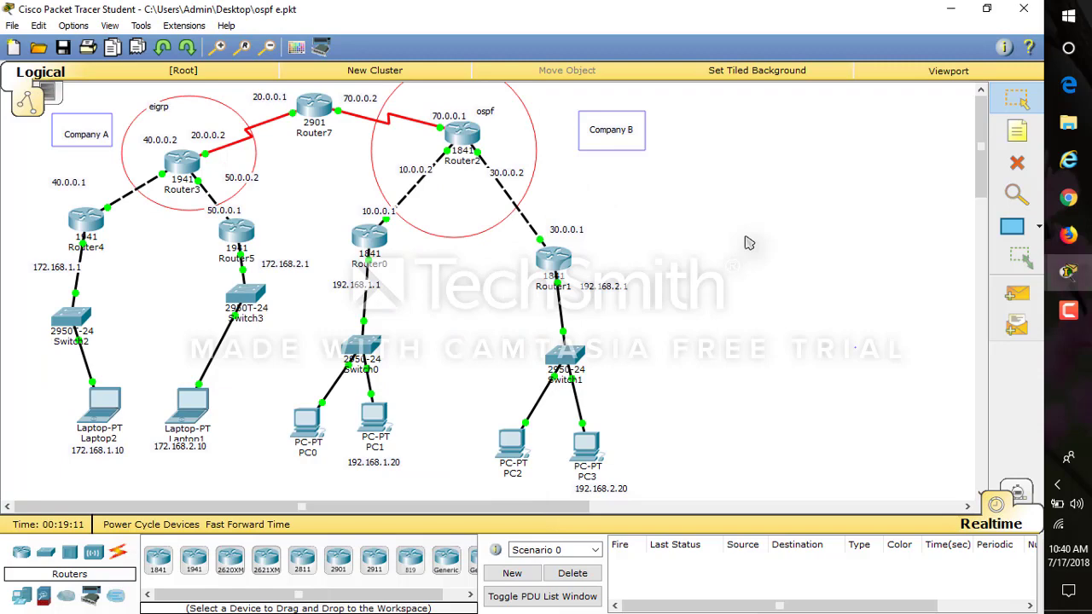
Ping 172.168.2.10 from PC3's Command Prompt to test reachability of Company A and close PC3's window
click(588, 448)
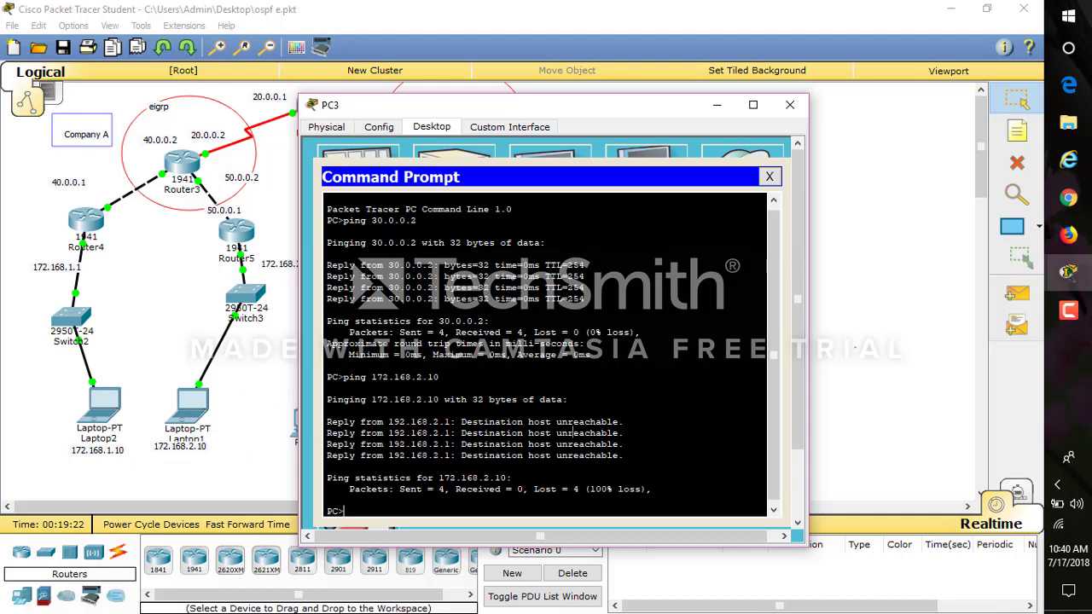
key(Up)
key(Return)
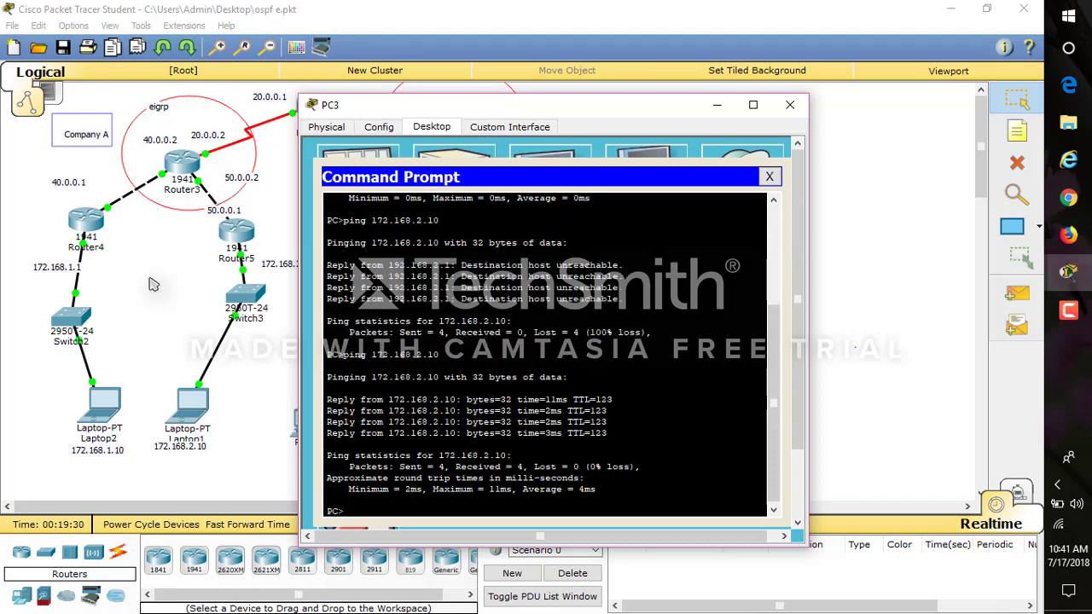
click(768, 176)
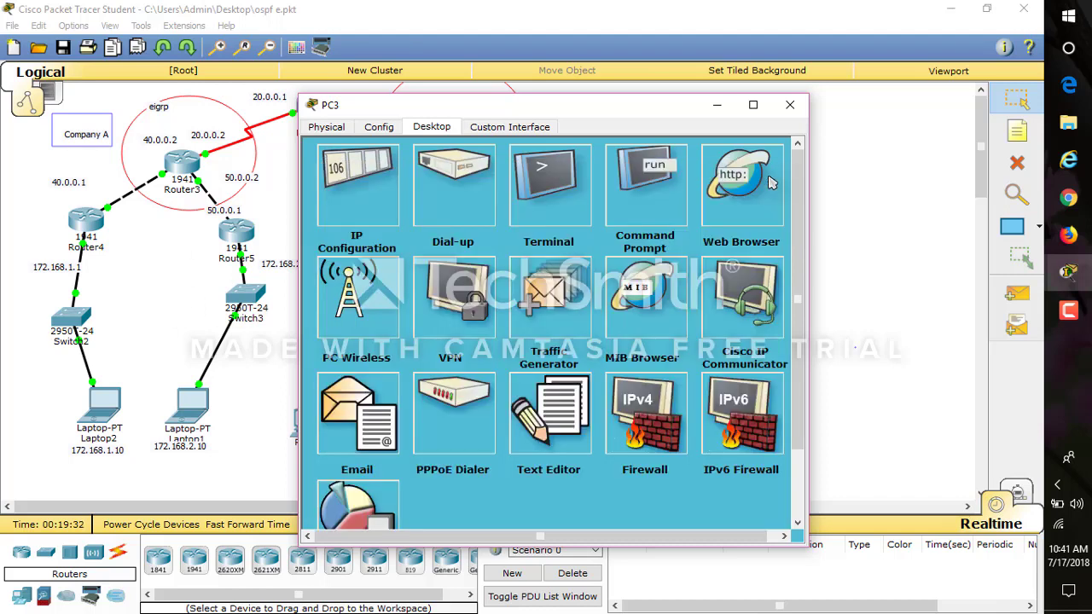
click(790, 104)
Ping 192.168.2.20 from Laptop1's Command Prompt to test reachability of Company B and close Laptop1's window
click(189, 408)
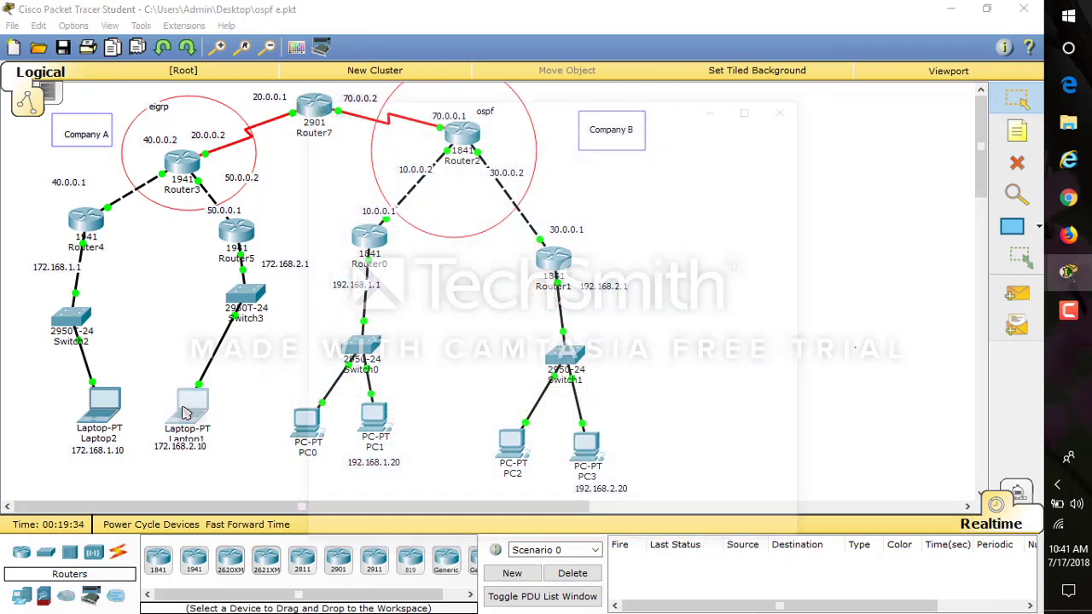
click(620, 183)
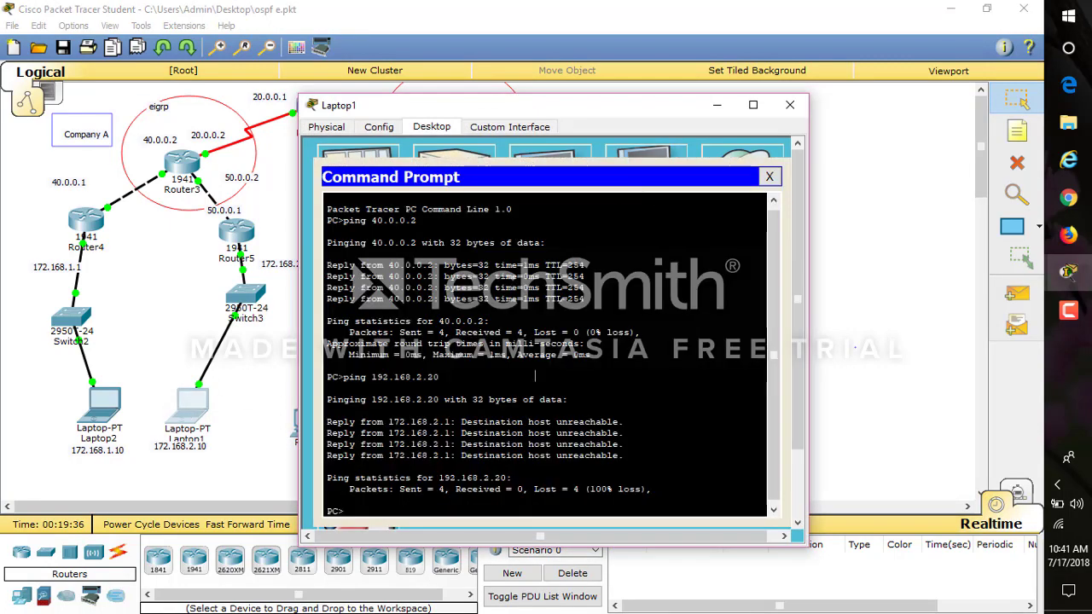
key(Up)
key(Return)
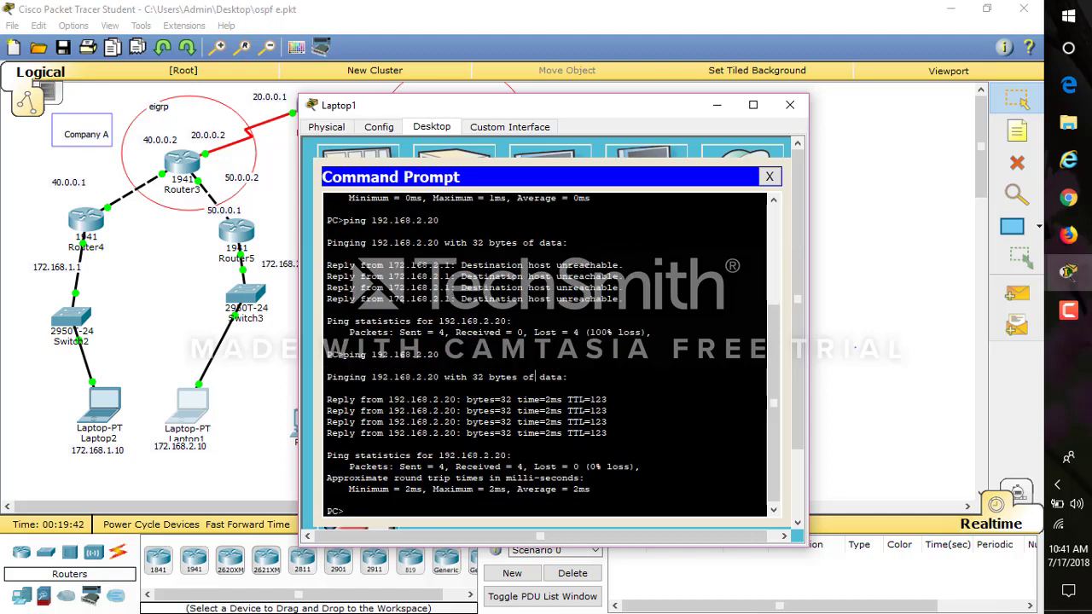
click(769, 176)
click(790, 105)
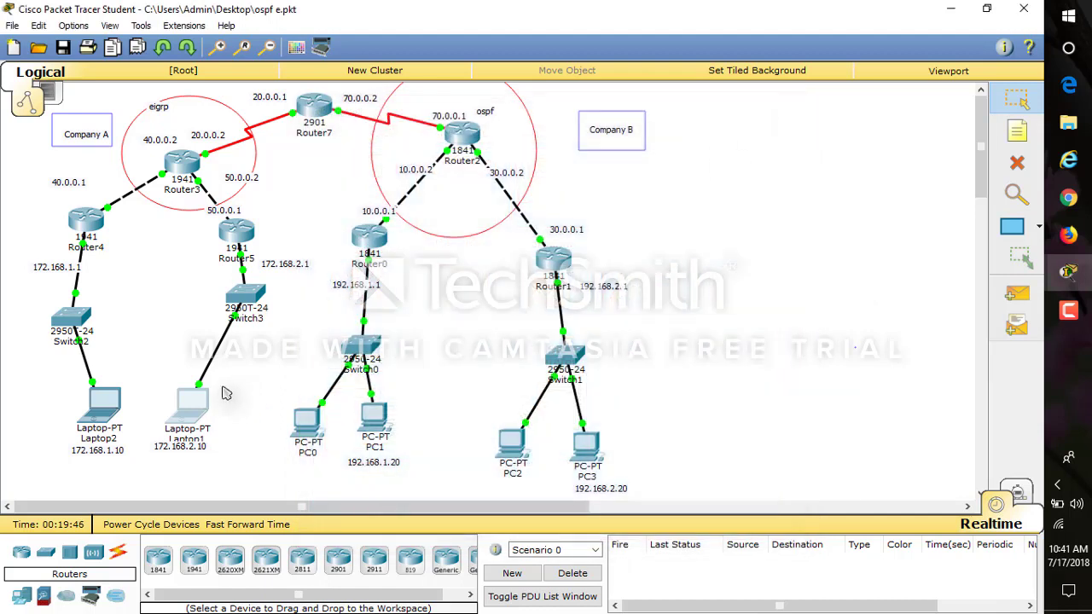